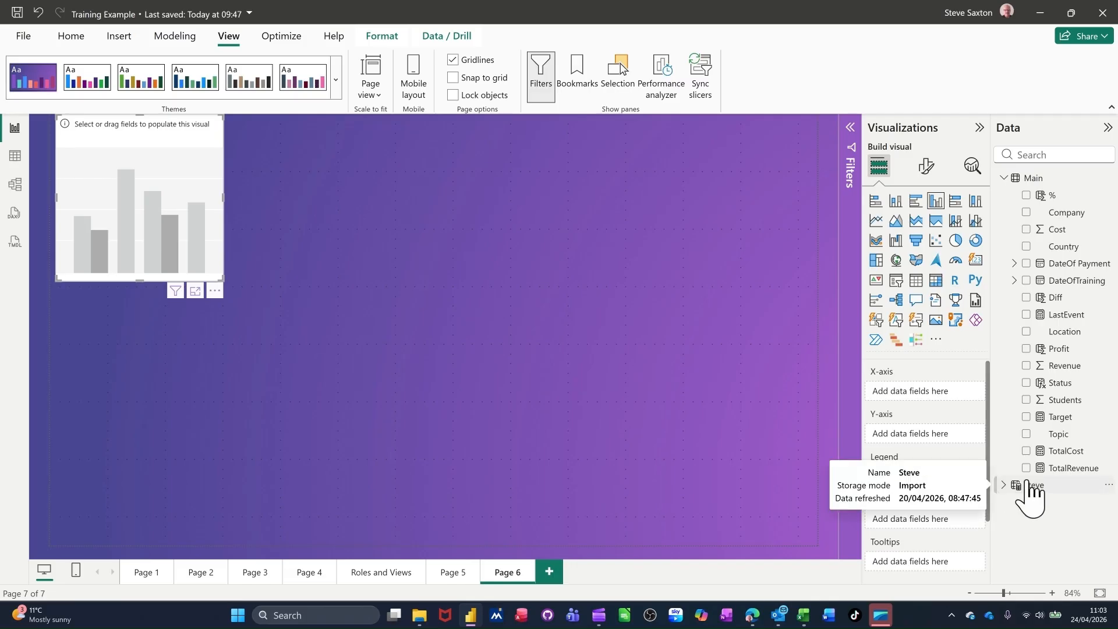
Populate the empty column chart on Page 6 with Revenue by Topic and enlarge the chart.
click(1027, 434)
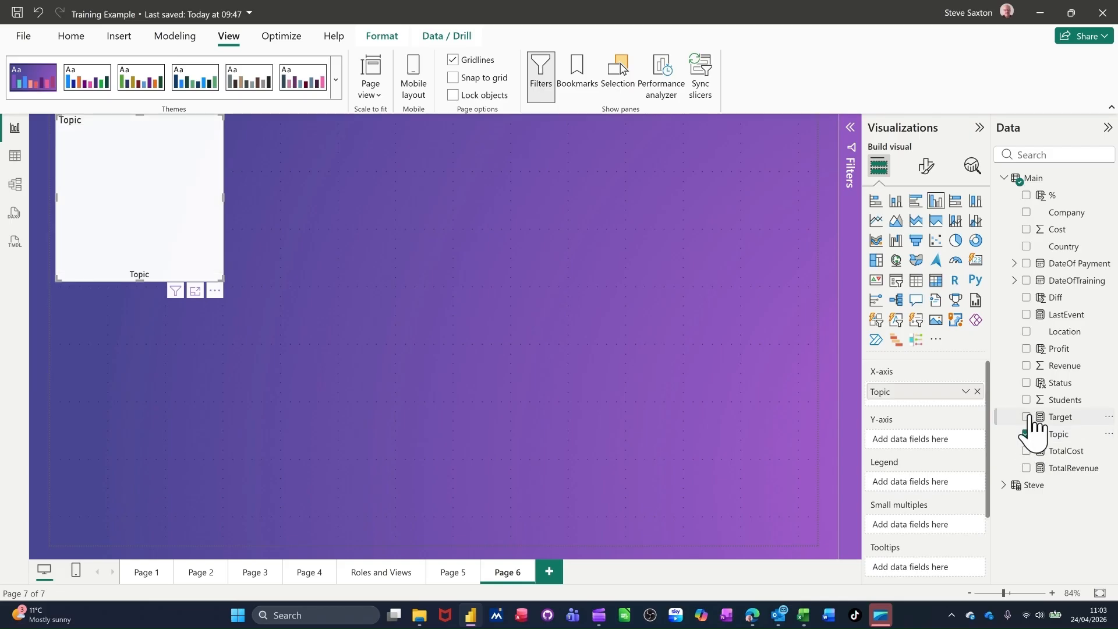
click(1026, 365)
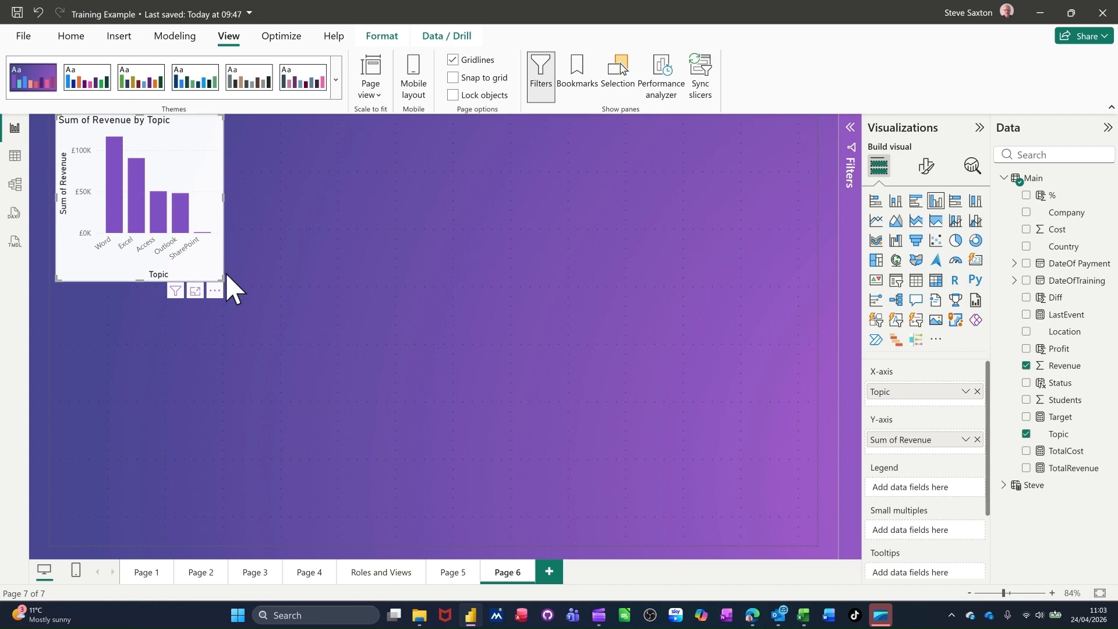
drag(222, 278, 403, 369)
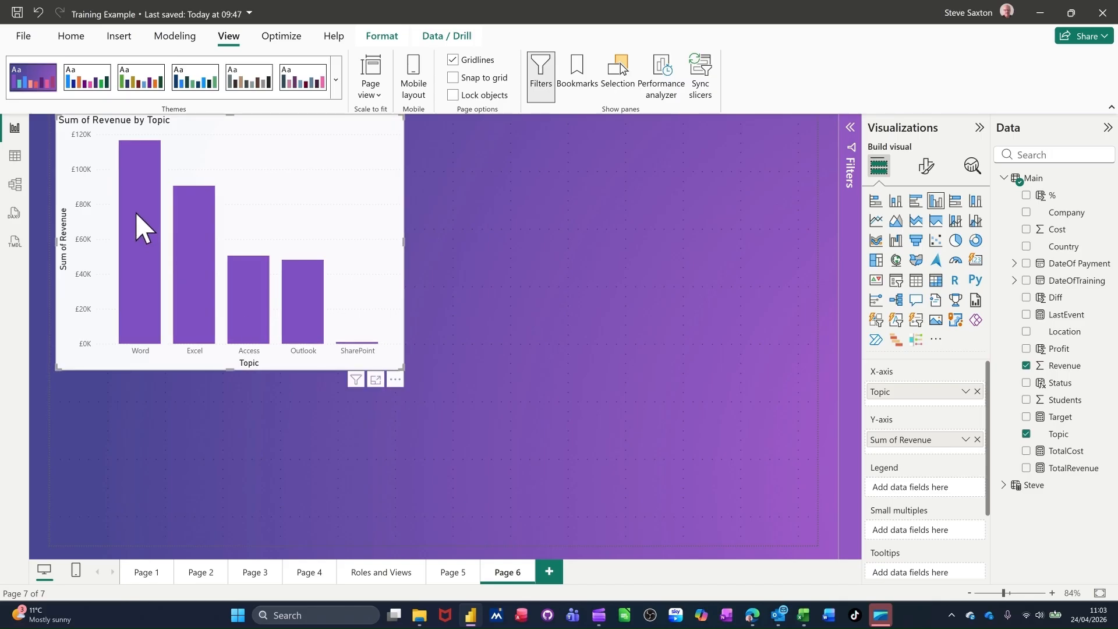
Examine the data point options available for the Word column in the revenue chart.
mouse_move(134, 220)
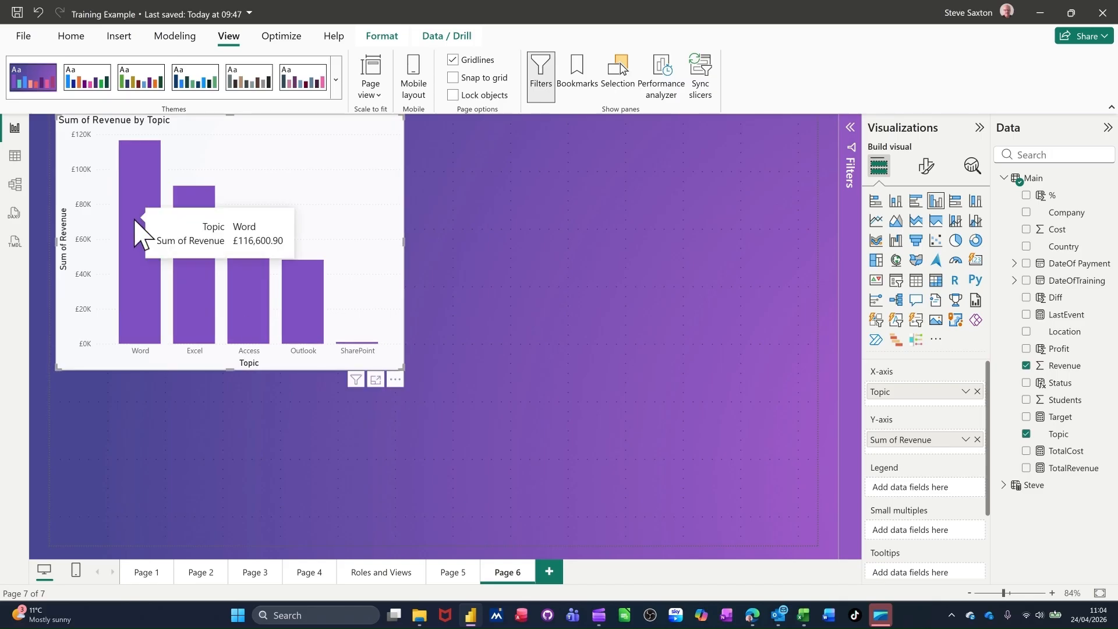
right_click(135, 219)
mouse_move(192, 330)
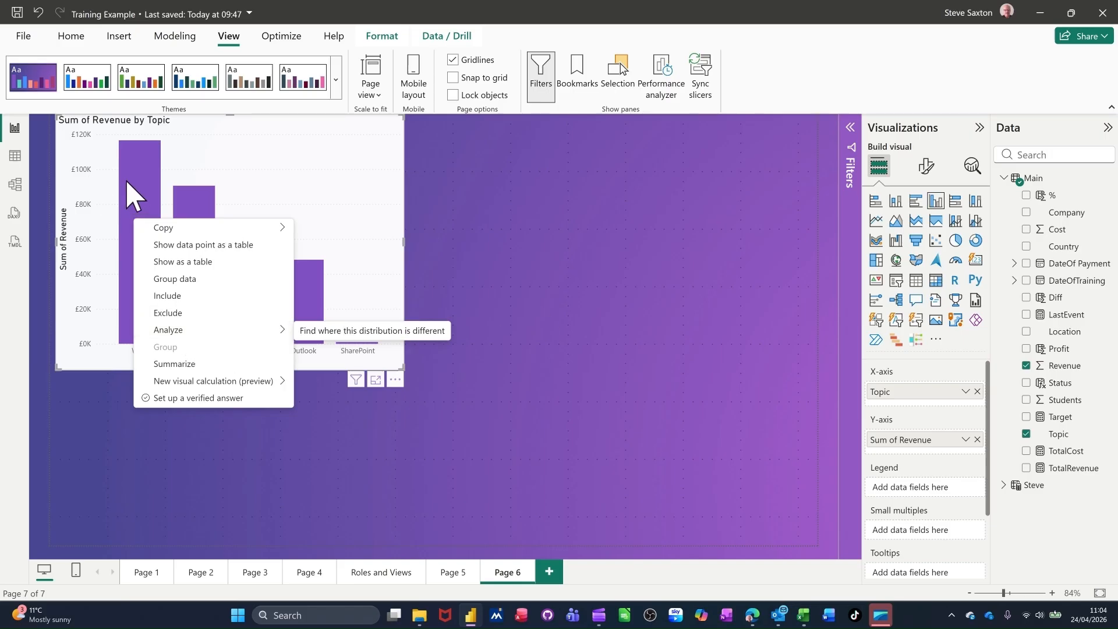
click(492, 232)
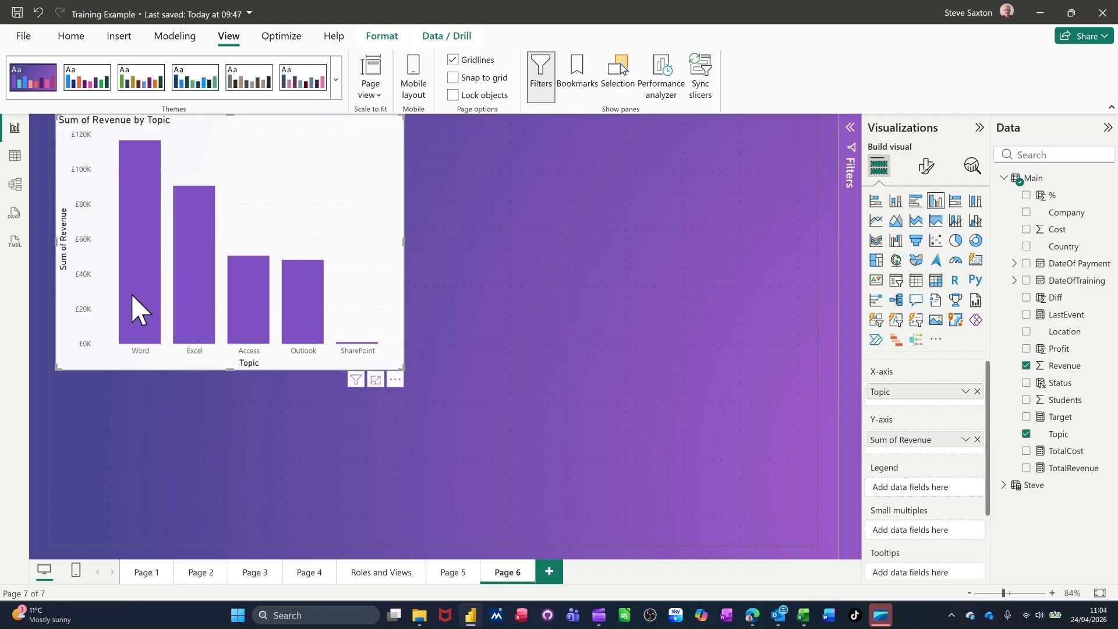
Add a new report page and name it Drill.
click(549, 574)
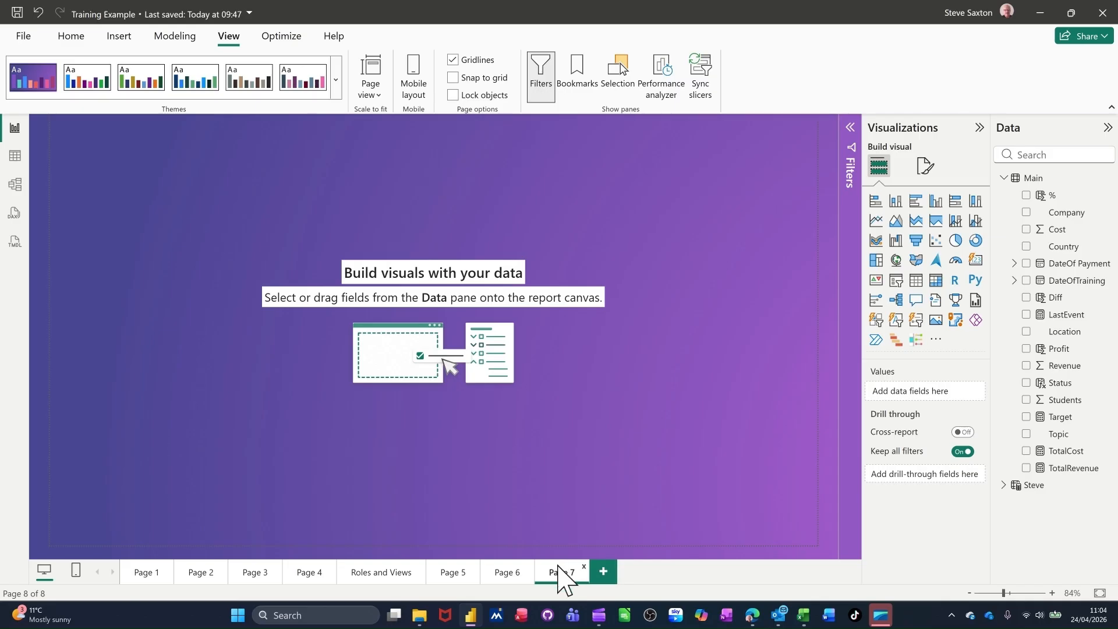
double_click(559, 575)
key(Return)
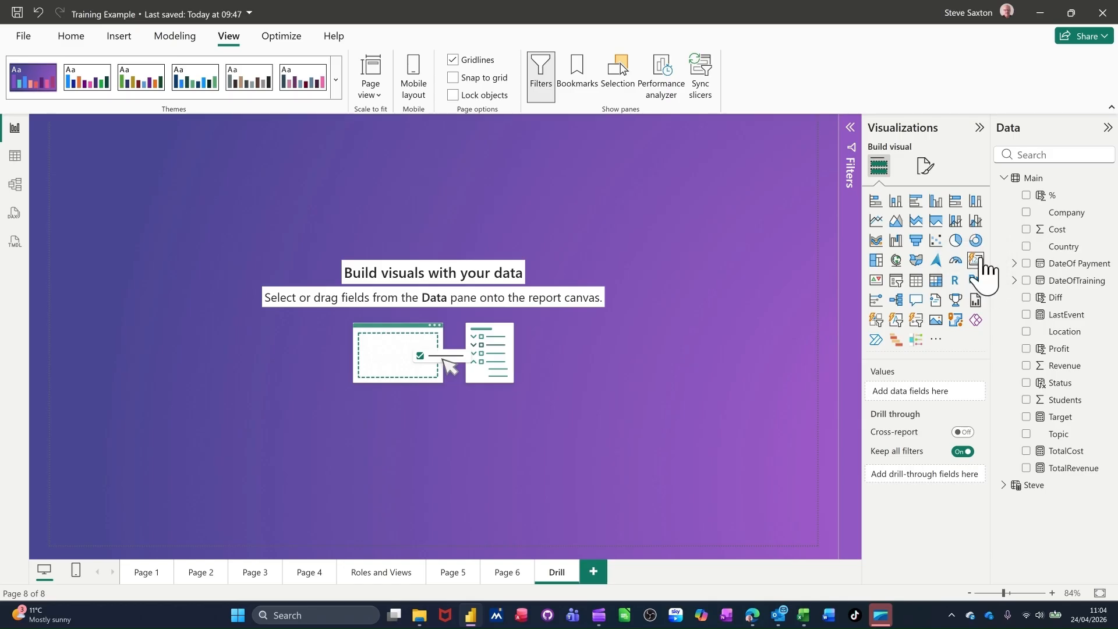
Add a button slicer for Topic to the Drill page and place it near the page's upper-right corner.
click(976, 260)
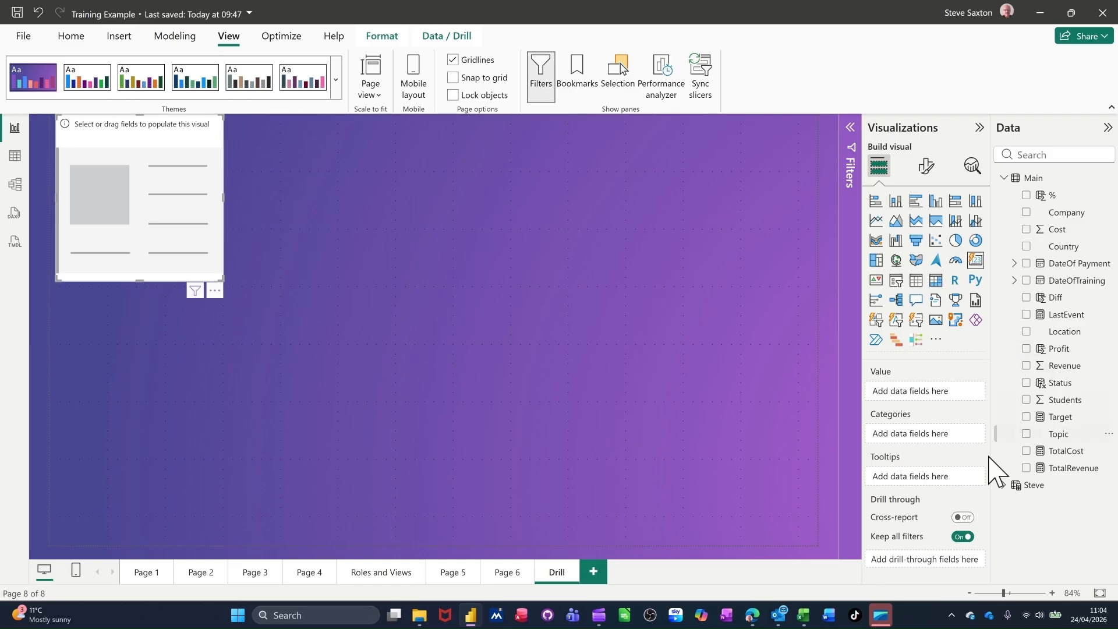
click(1026, 434)
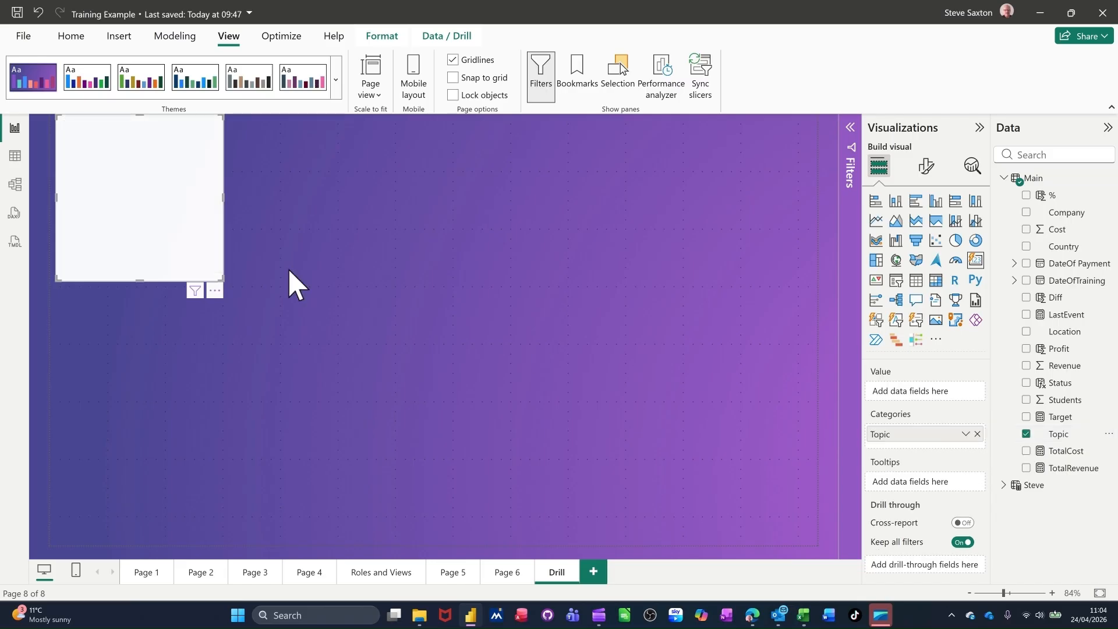
drag(193, 245, 738, 273)
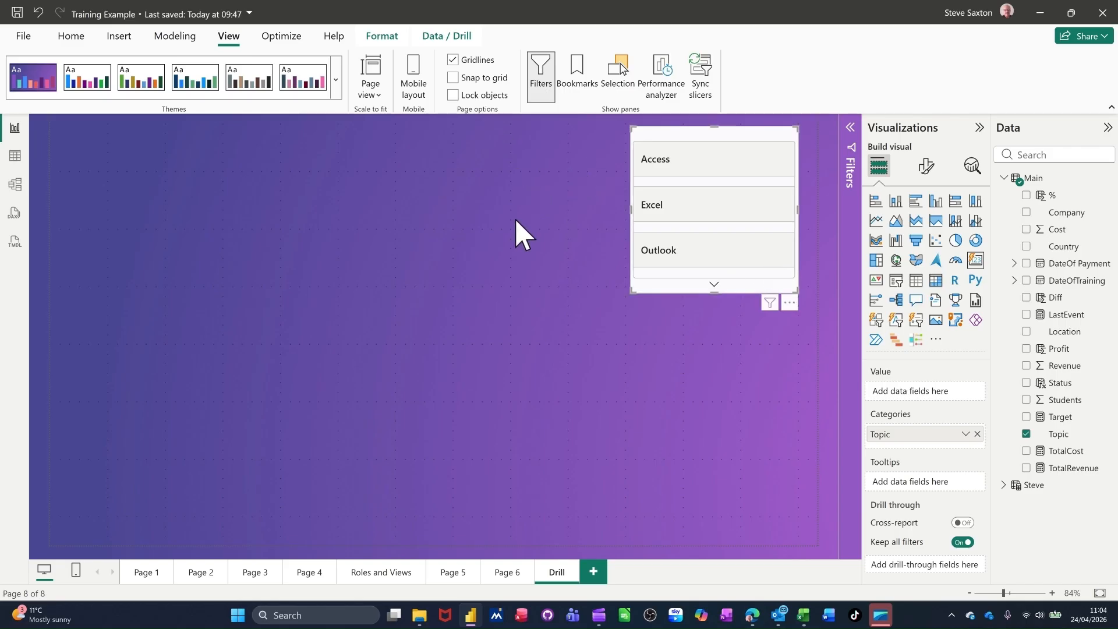
Add a table of Company and sum of Revenue beside the Topic slicer, tall enough to list every company.
click(491, 160)
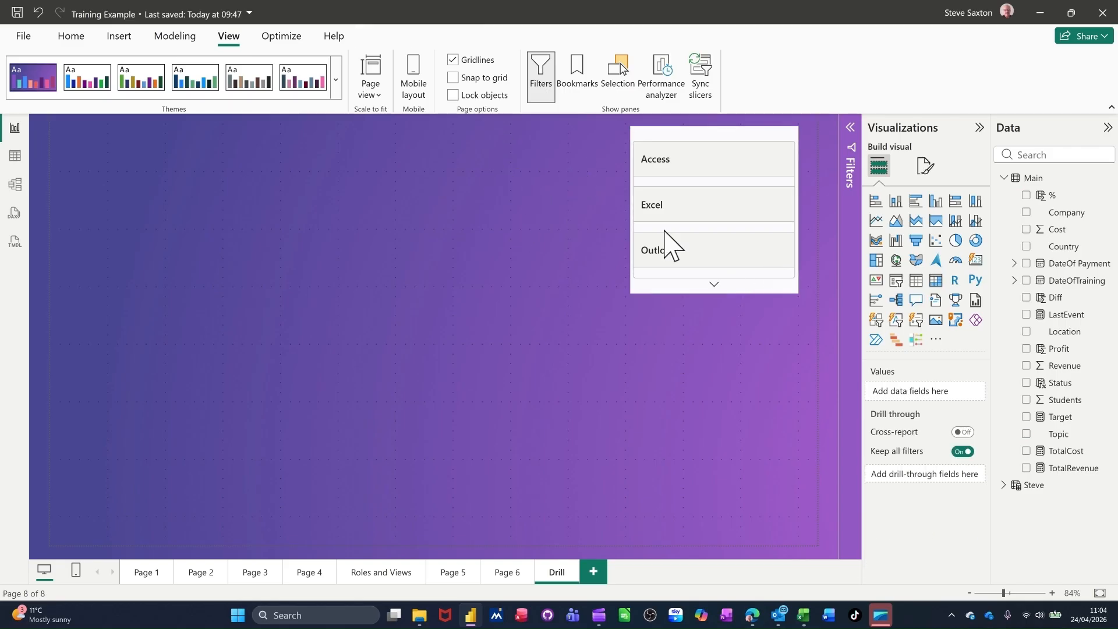
click(935, 204)
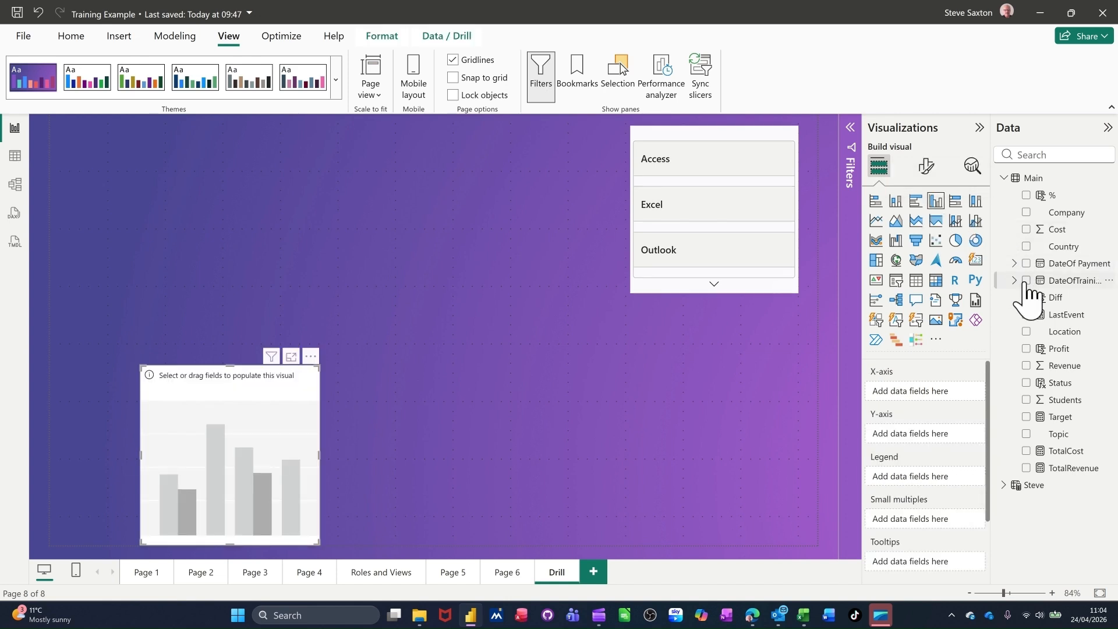
click(1026, 213)
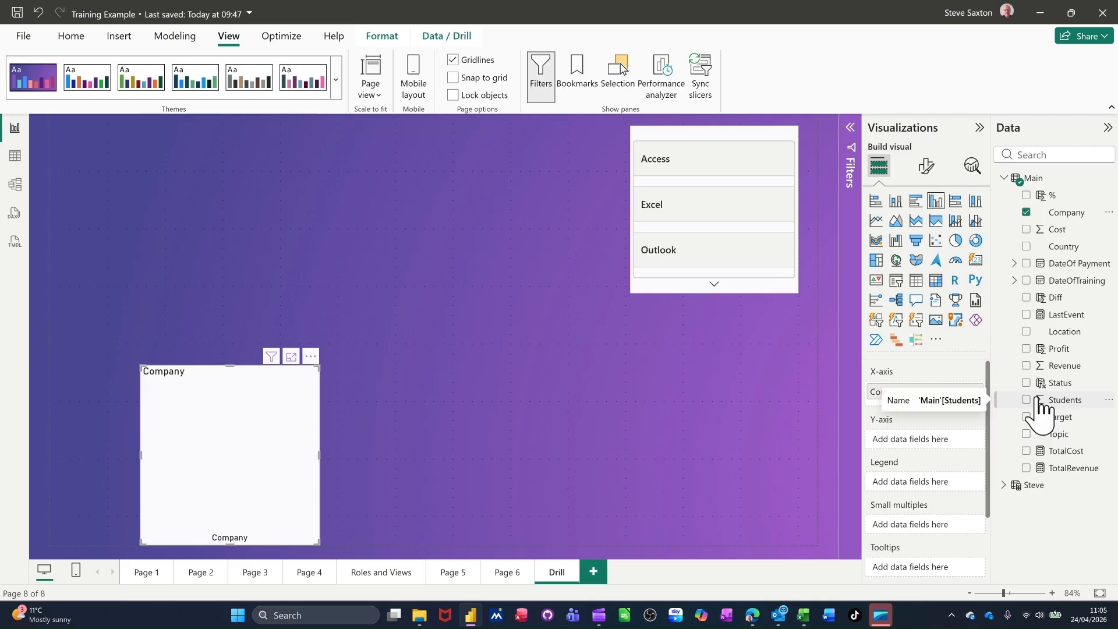
click(1026, 366)
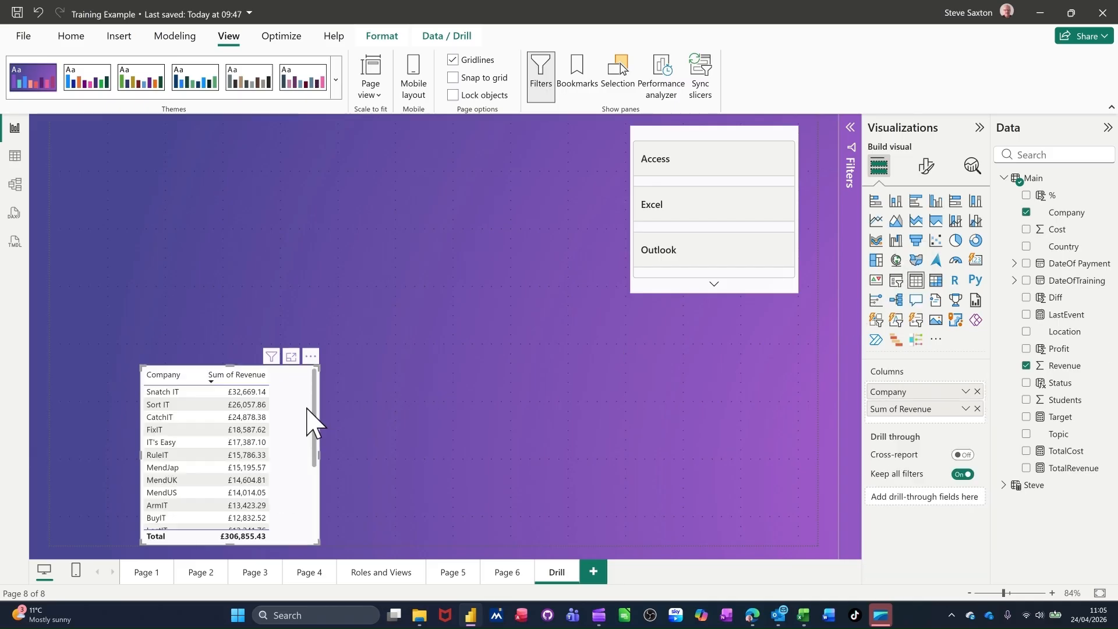
drag(289, 391, 572, 159)
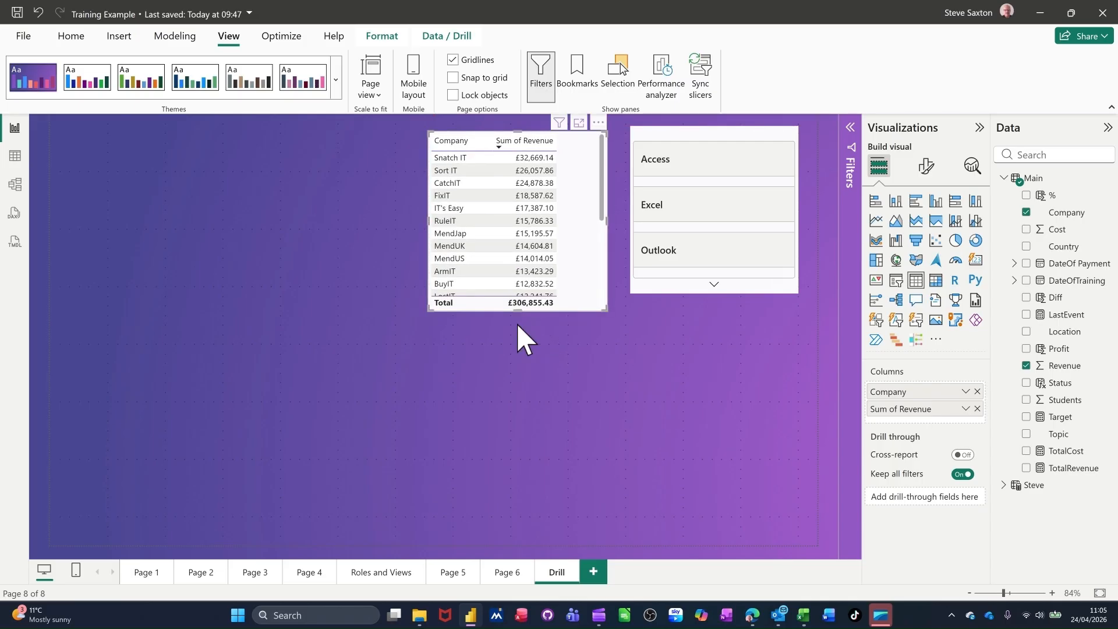
drag(518, 325, 516, 473)
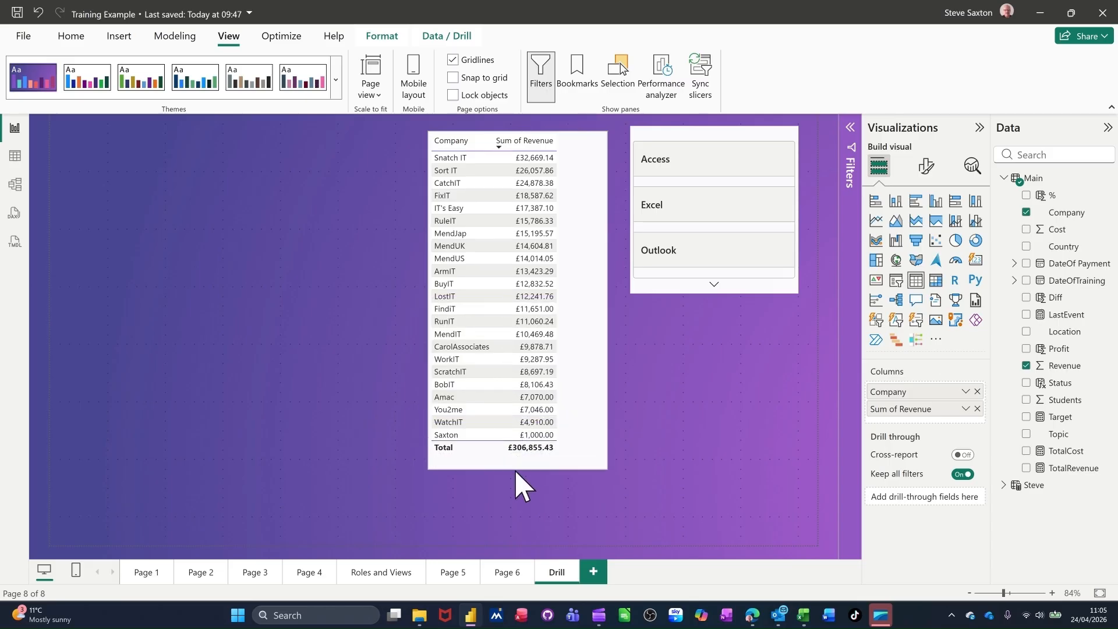
Add a clustered column chart of Students by Topic and make it wider and shorter, beside the company table.
click(772, 398)
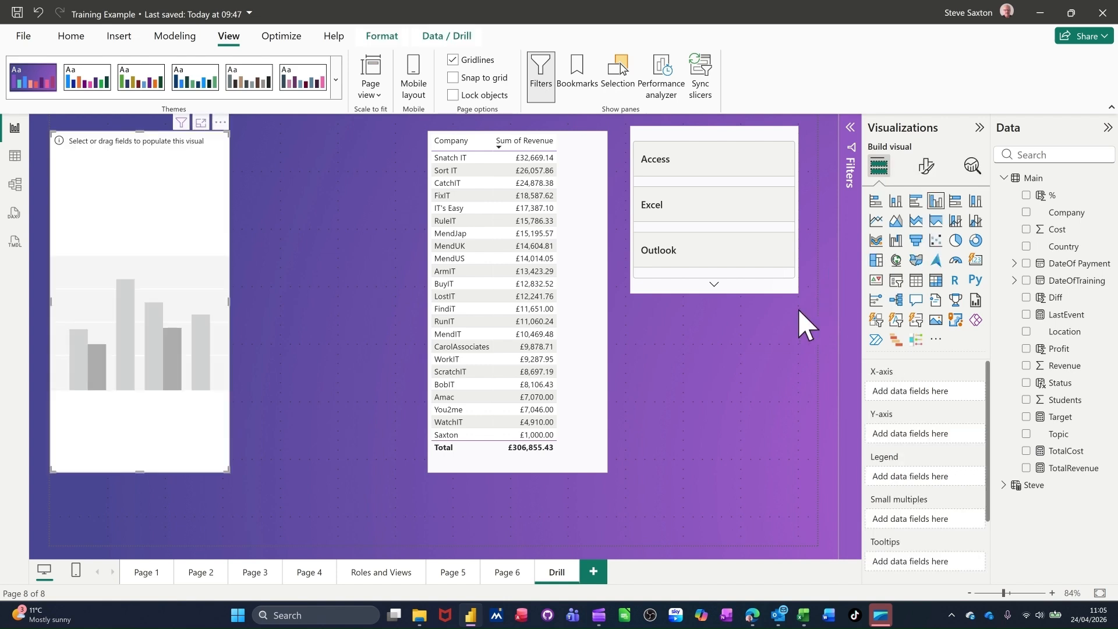
click(1026, 434)
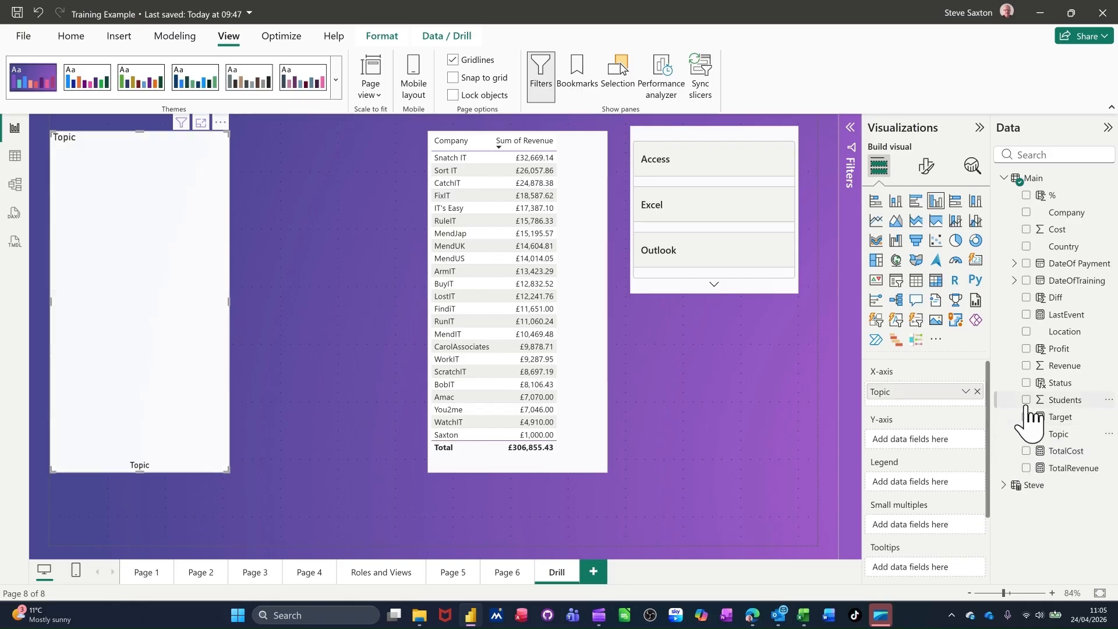
click(1028, 407)
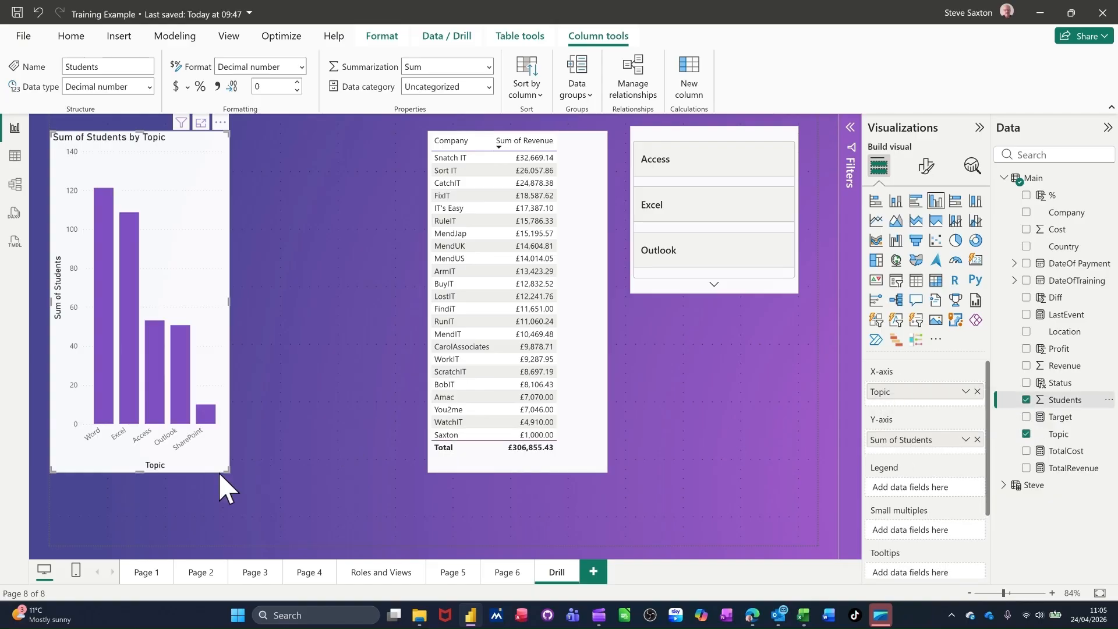
drag(227, 472, 387, 330)
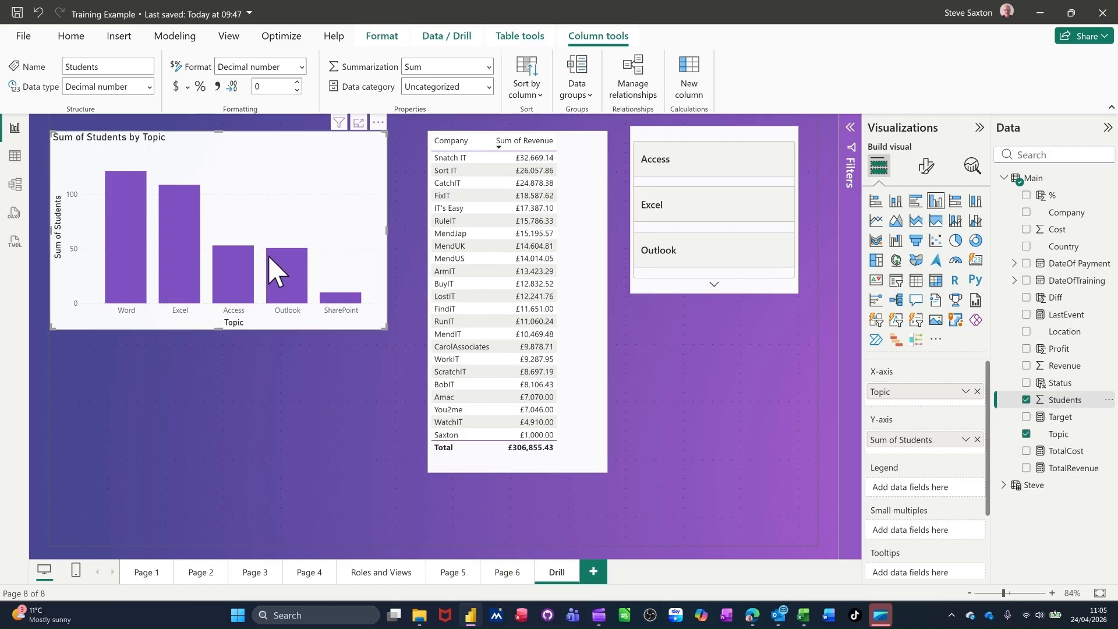
Turn on data labels for the Students by Topic chart.
click(927, 168)
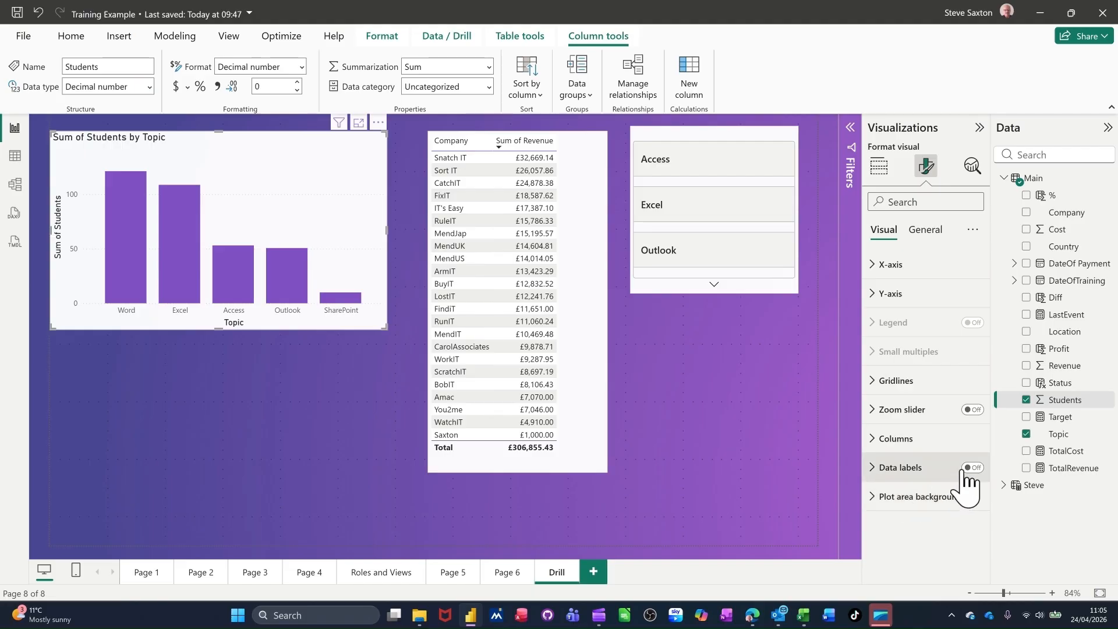
click(971, 468)
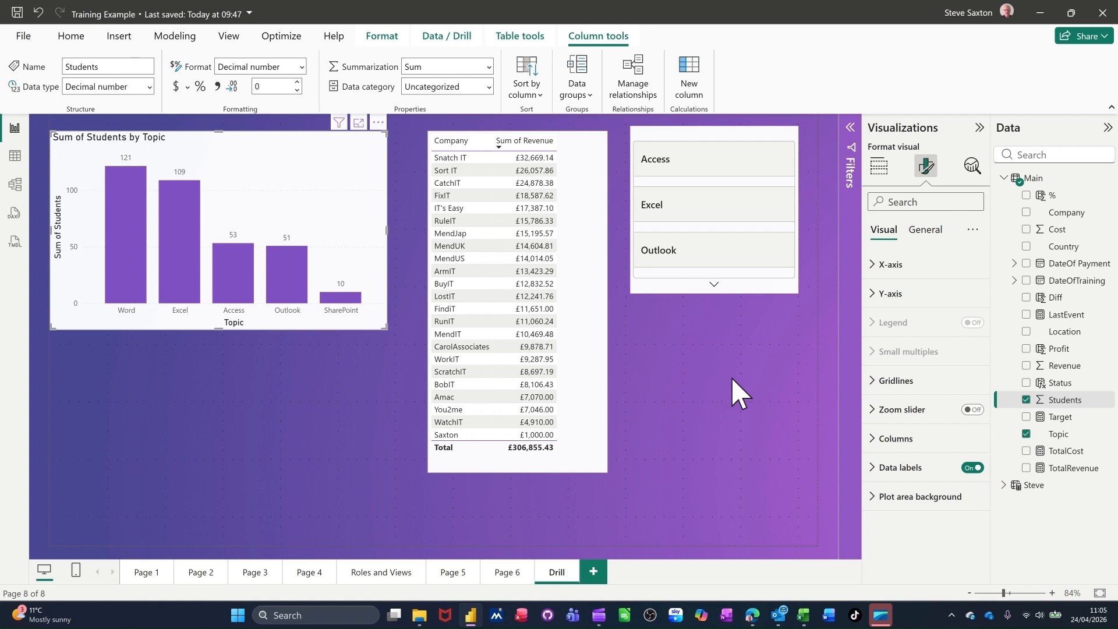
click(714, 429)
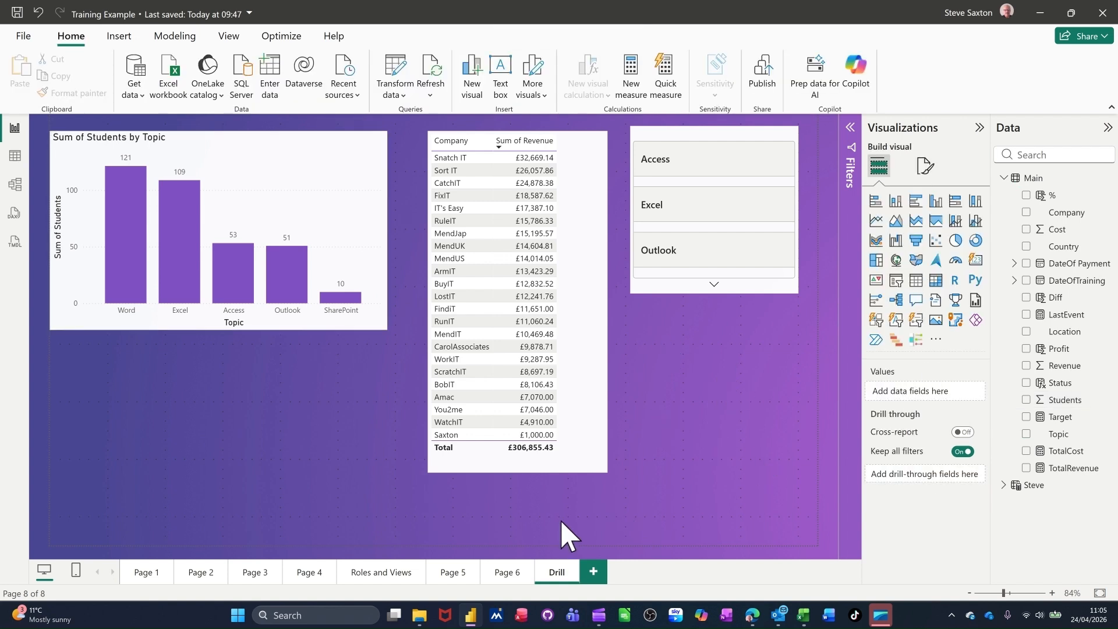
Check the Word column on Page 6 and set Topic as the drill-through field of the Drill page.
click(508, 574)
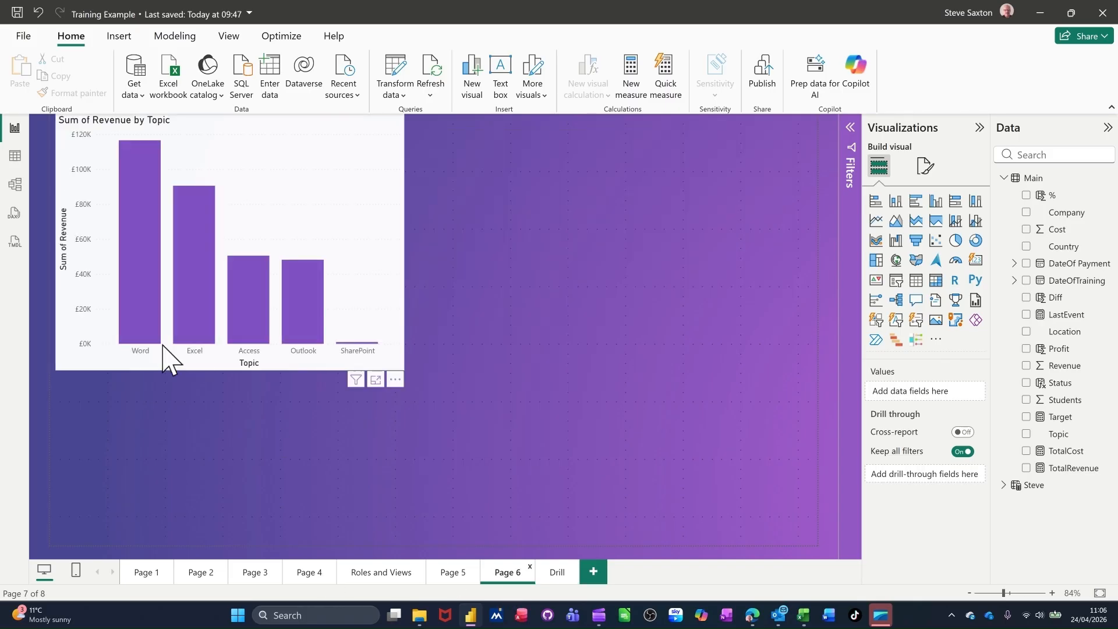
mouse_move(143, 334)
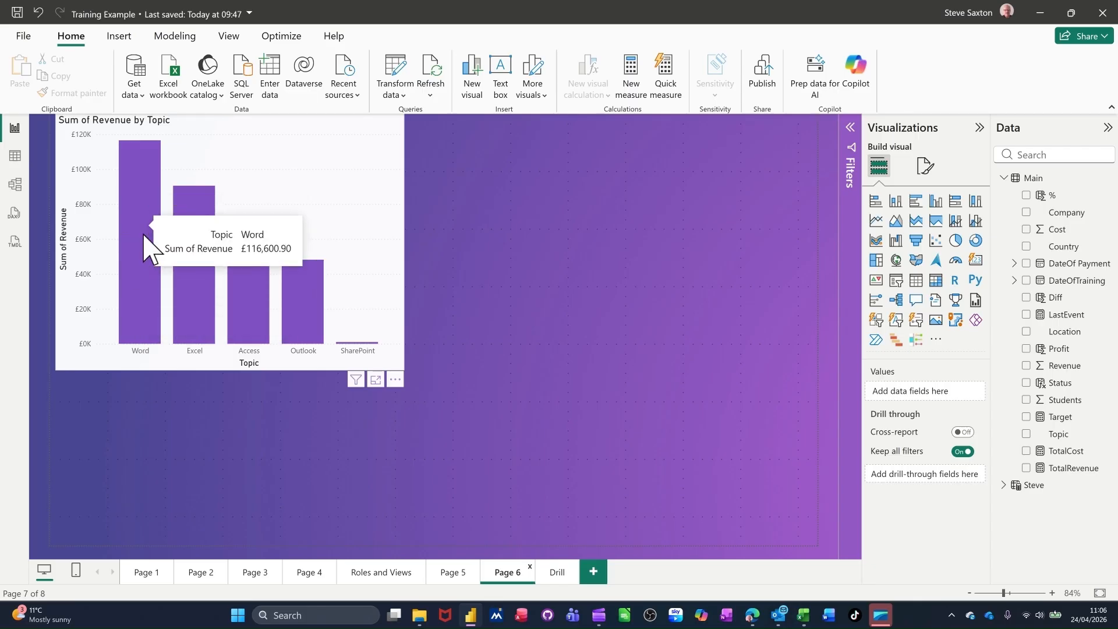
click(556, 573)
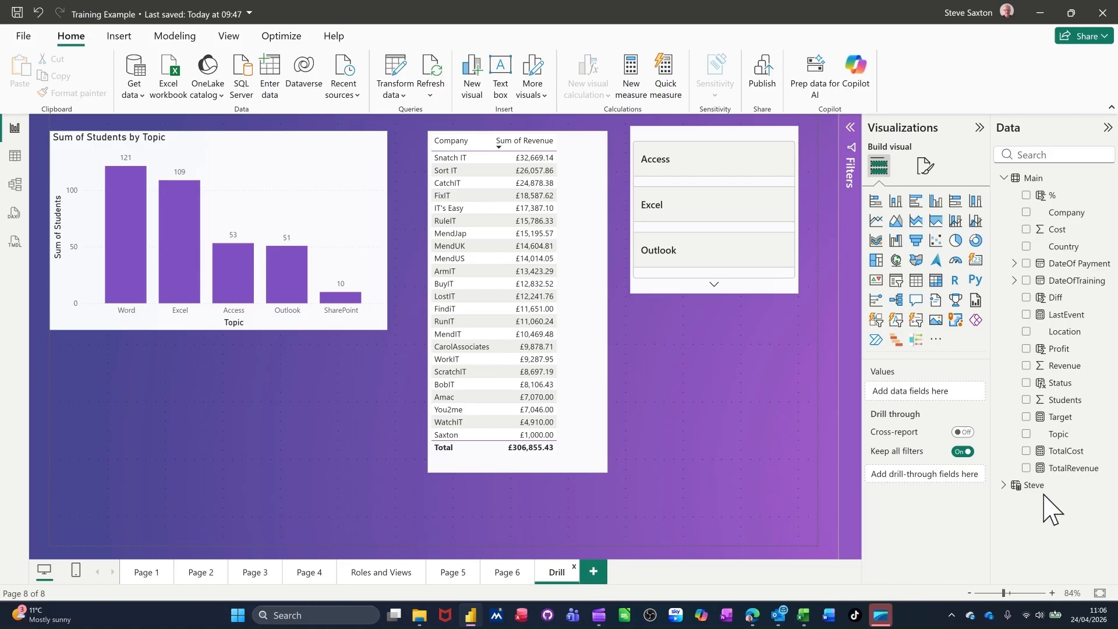
drag(1064, 438, 911, 477)
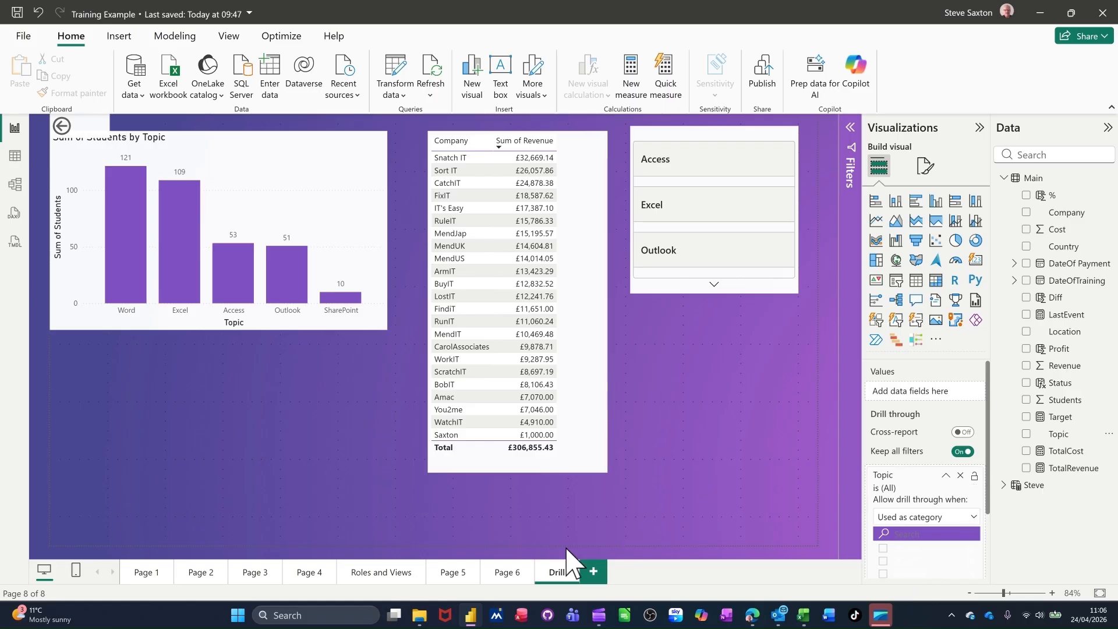
Drill through from the Word column of the Page 6 revenue chart to the Drill page.
click(505, 573)
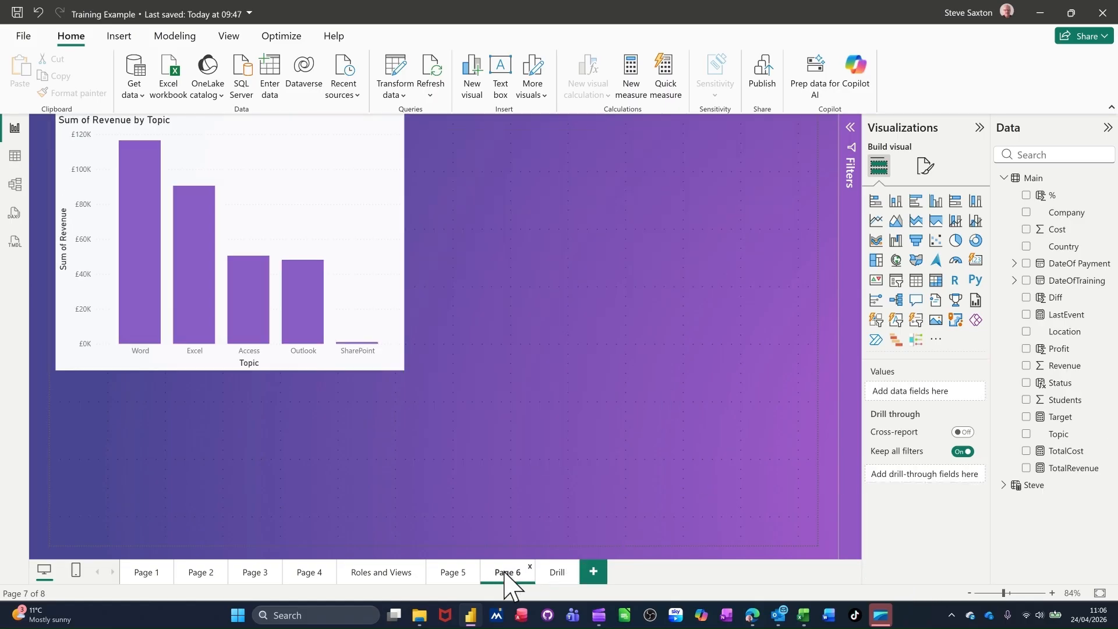
right_click(133, 246)
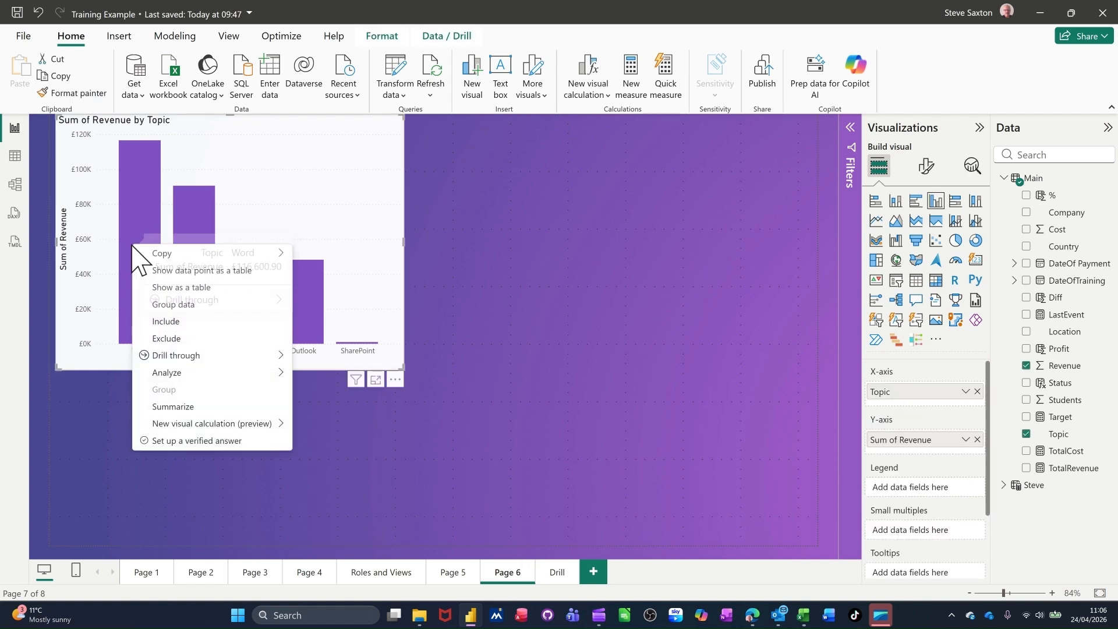
mouse_move(171, 366)
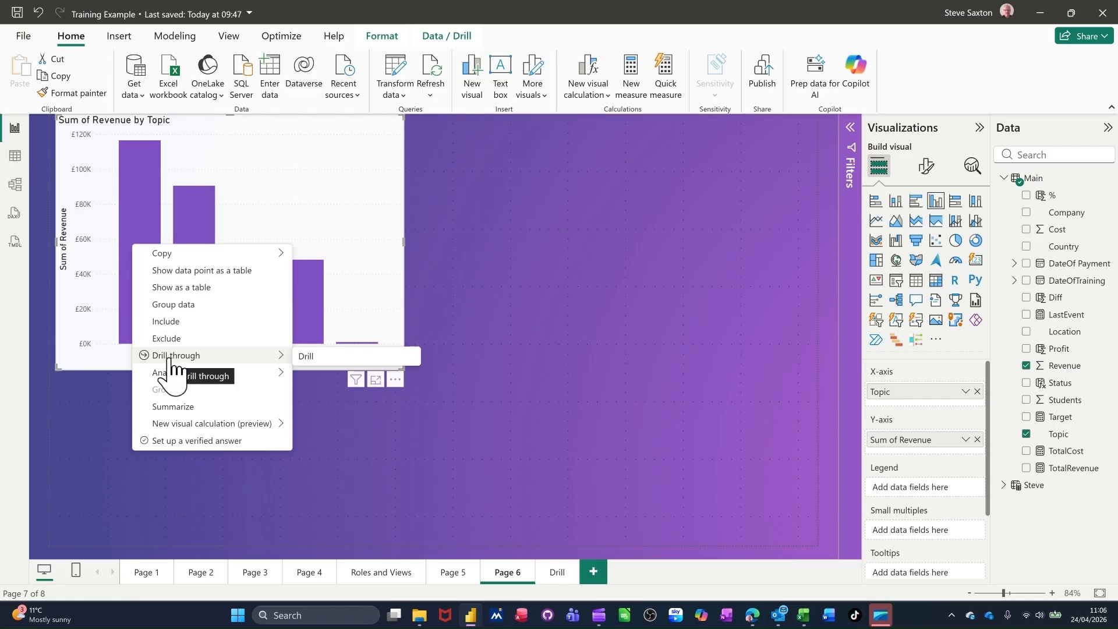
click(310, 357)
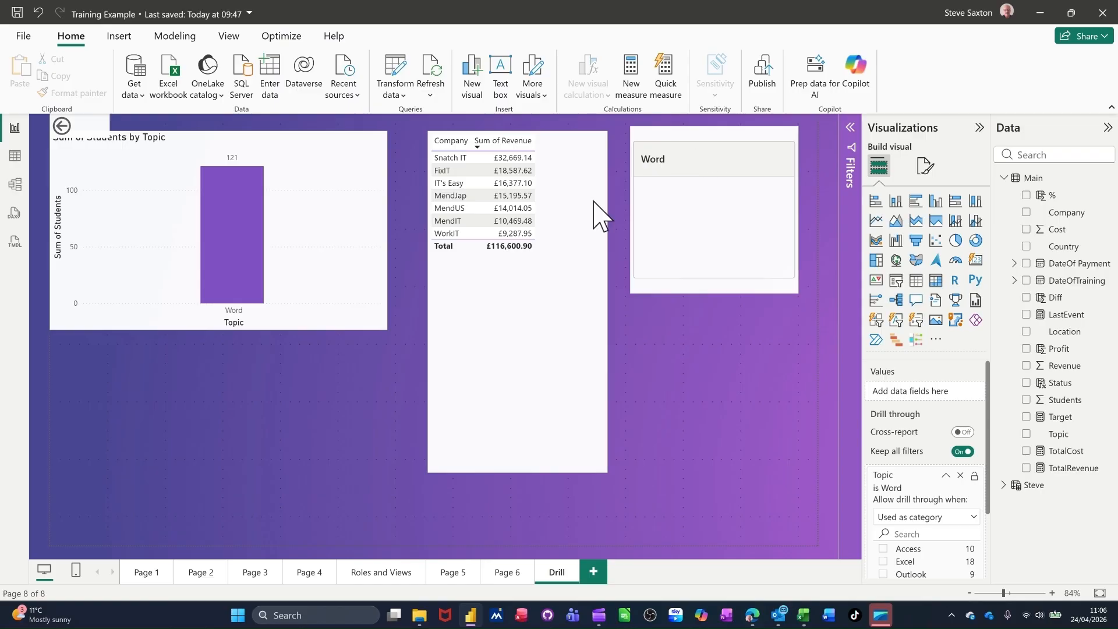
Return to Page 6 and drill through from the Excel column to the Drill page.
click(506, 573)
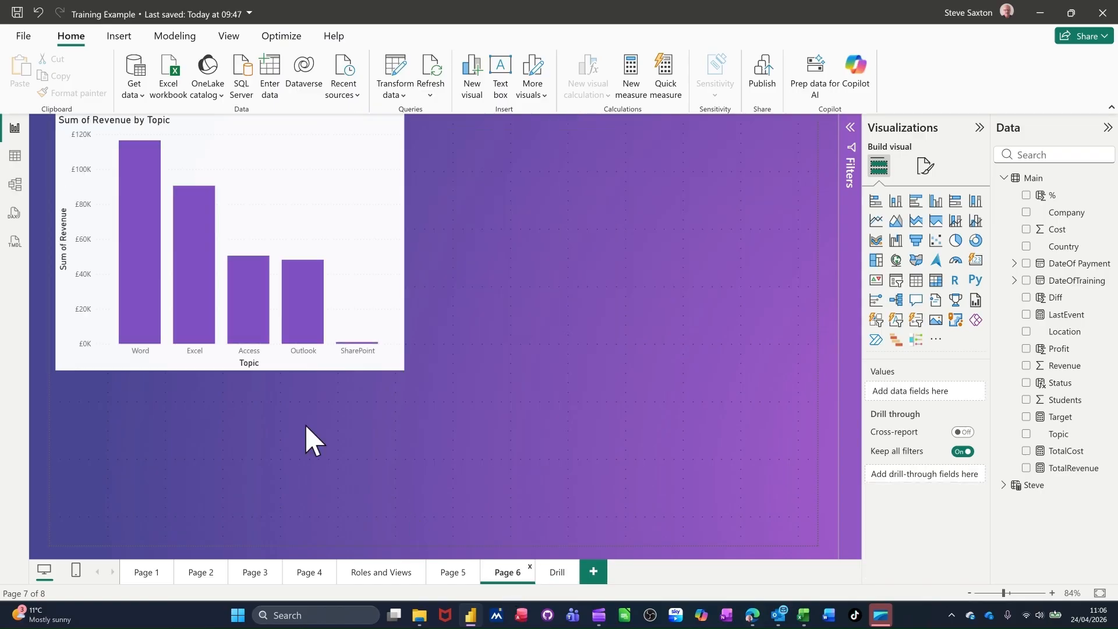
right_click(188, 267)
mouse_move(233, 376)
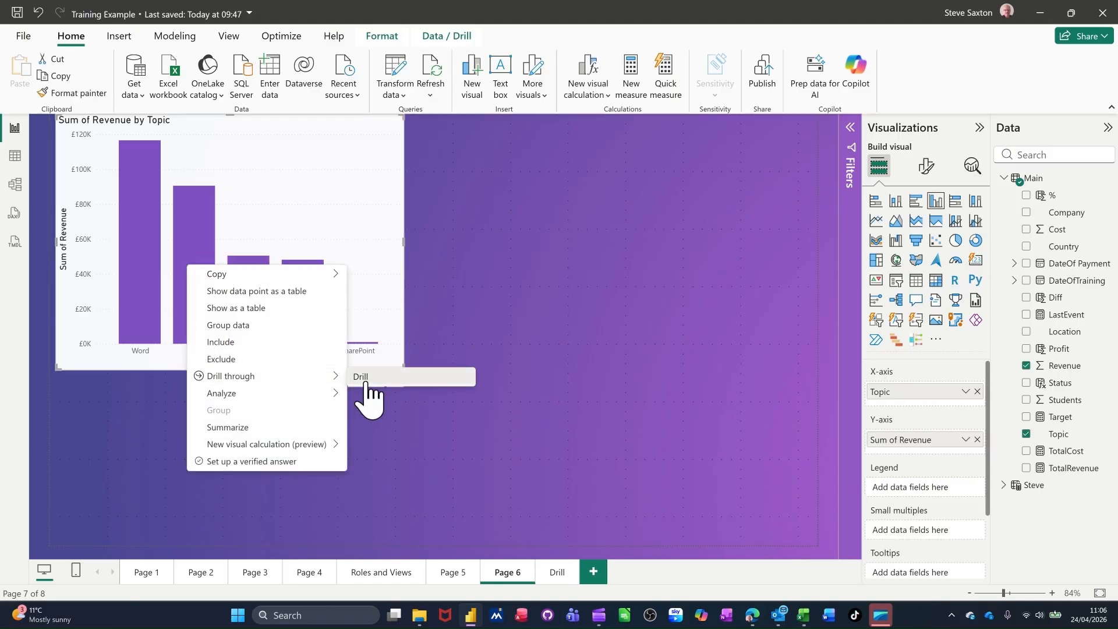
click(365, 382)
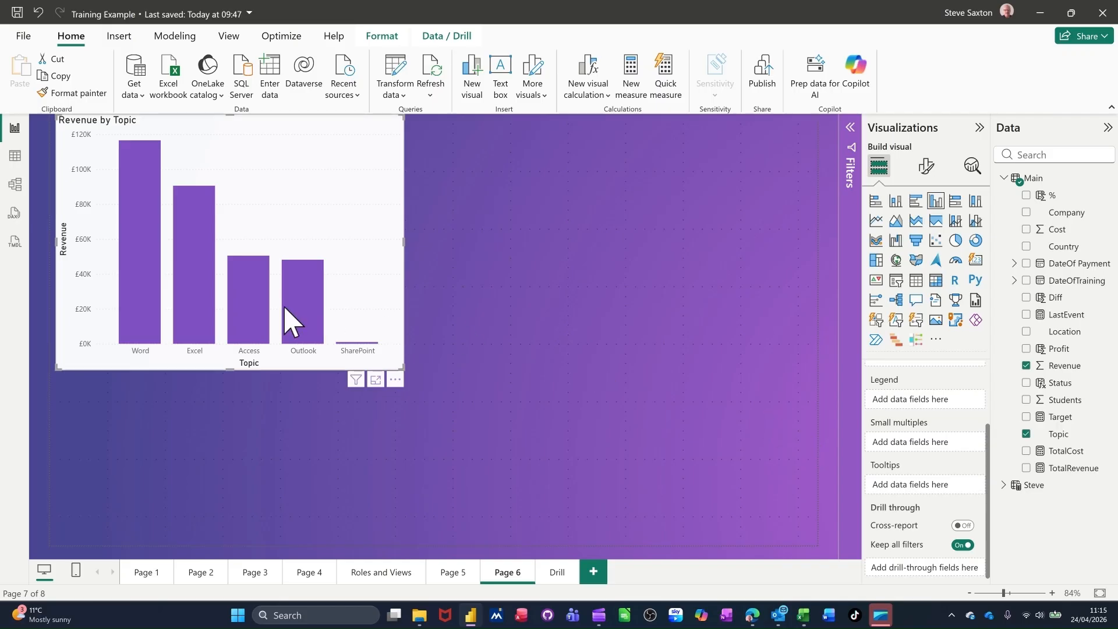
Add the Students field to the tooltips of the Page 6 revenue chart and rename it as Students.
mouse_move(244, 299)
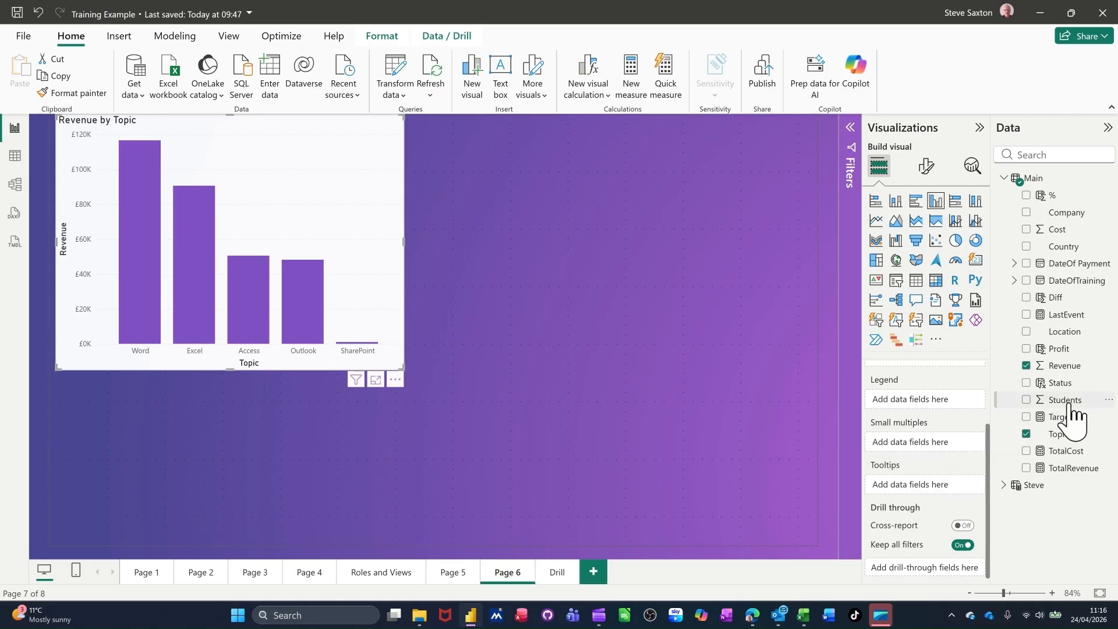
drag(1066, 402, 912, 485)
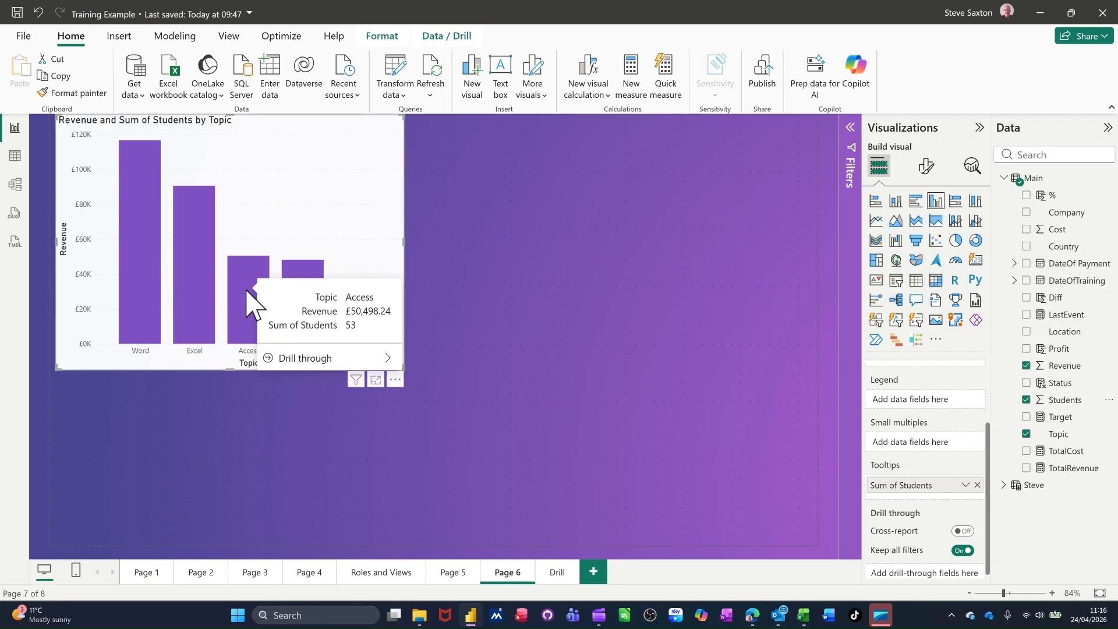
double_click(900, 488)
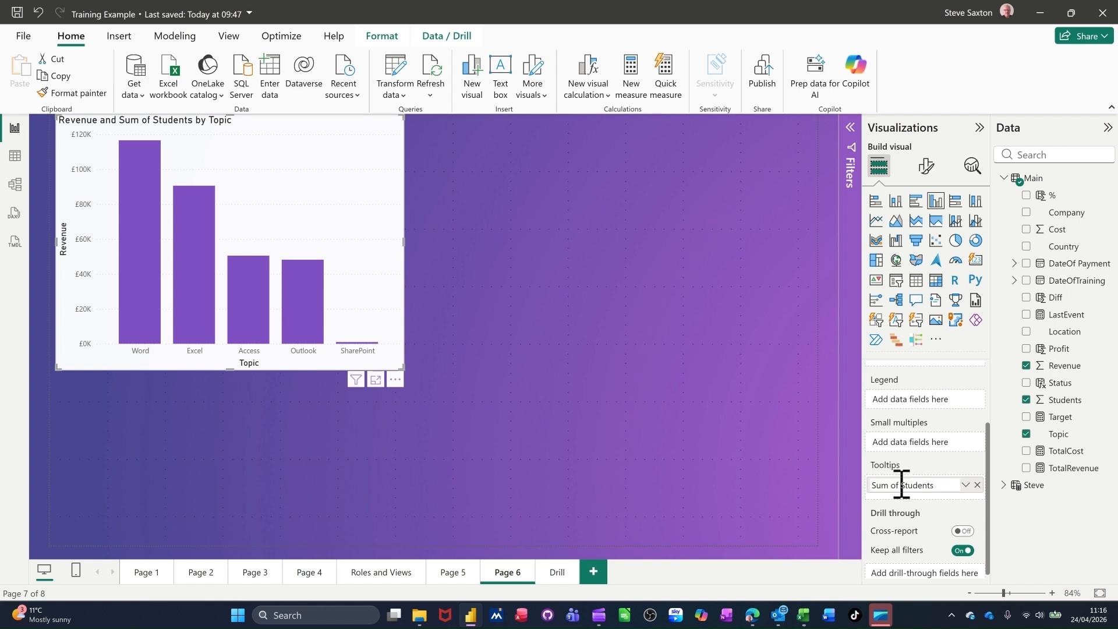
drag(899, 484, 860, 489)
key(Delete)
key(Delete)
key(Delete)
key(Return)
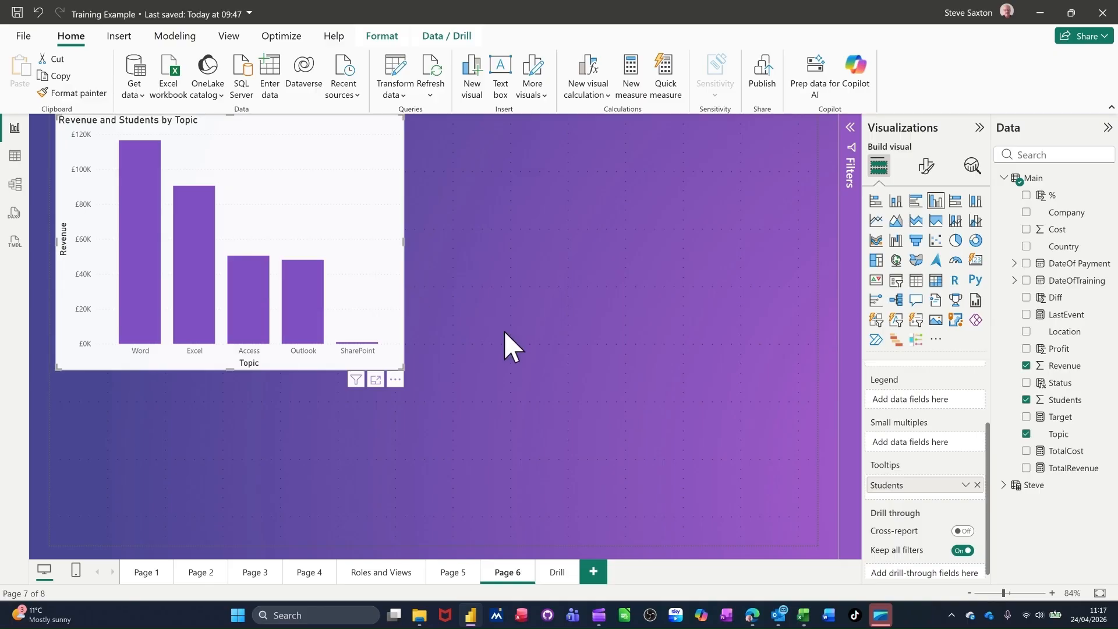
click(521, 331)
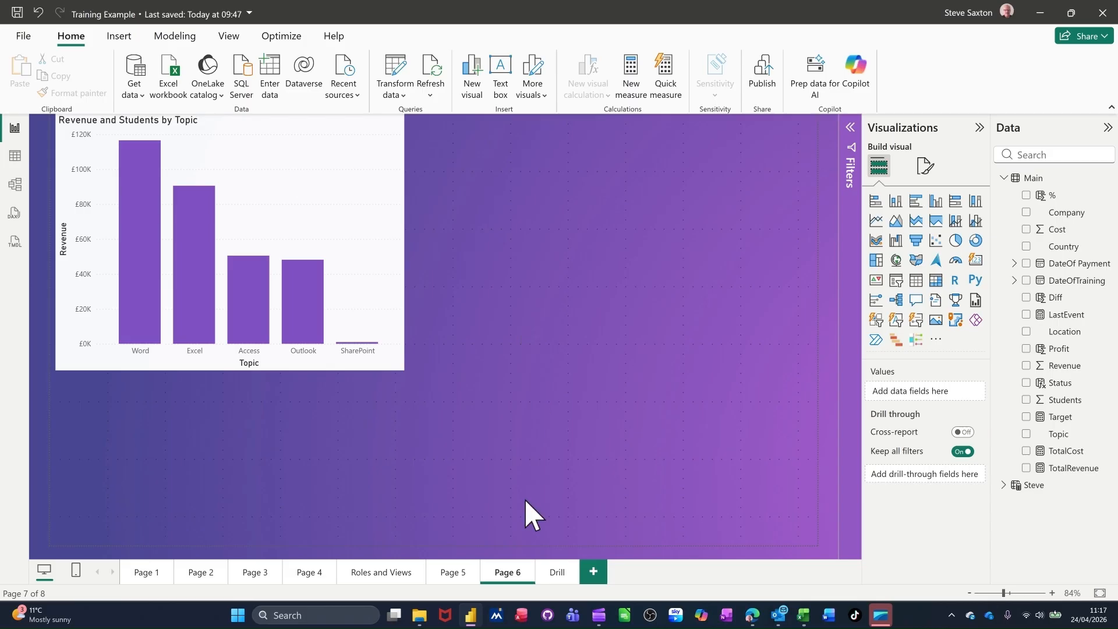
Add a new report page and name it tool.
click(595, 573)
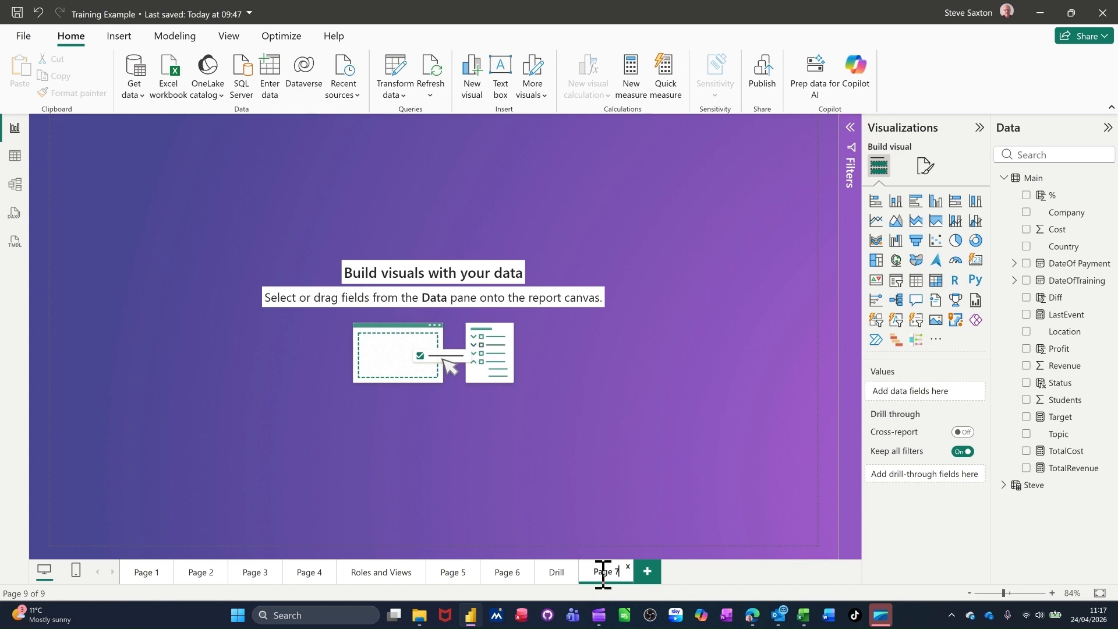
double_click(602, 574)
key(BackSpace)
click(698, 424)
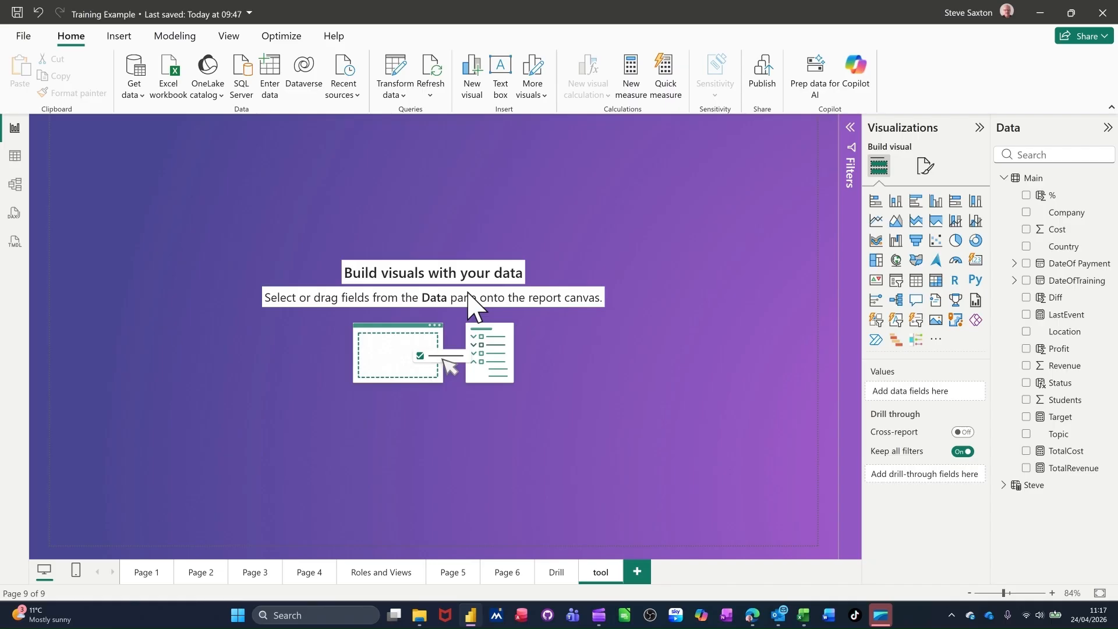
Allow the tool page to be used as a tooltip and add a table of Topic and Students to it.
click(926, 169)
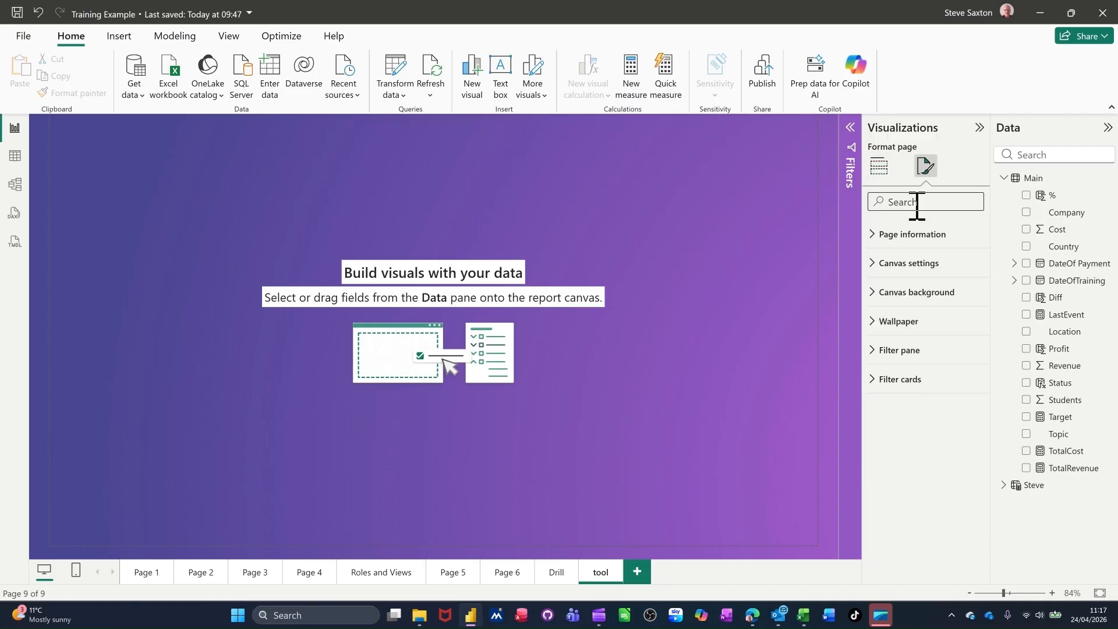
click(881, 239)
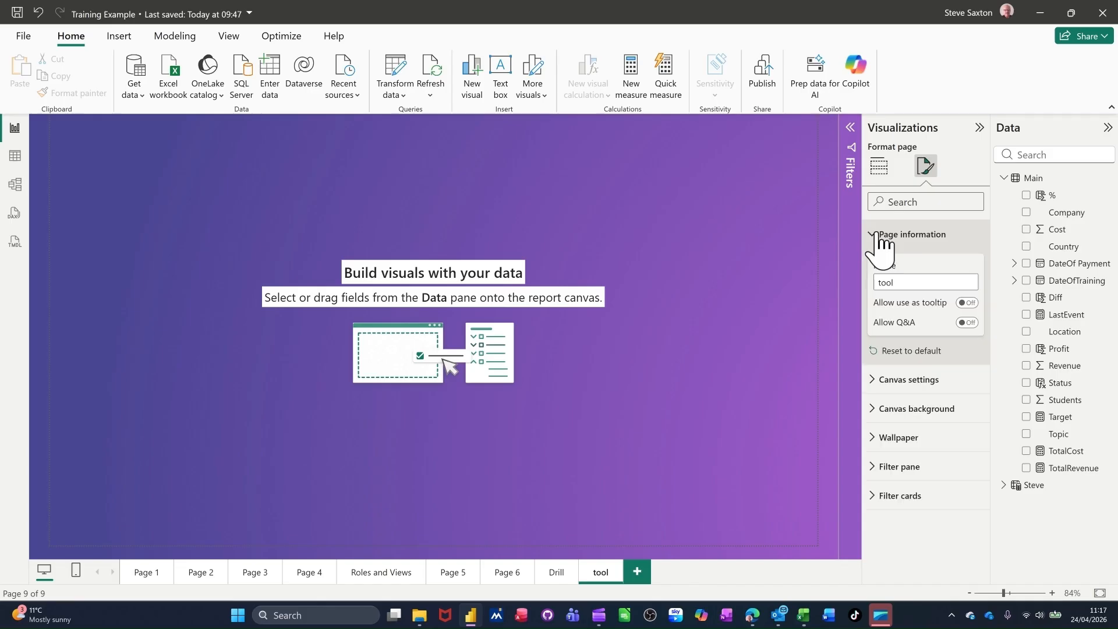
click(966, 303)
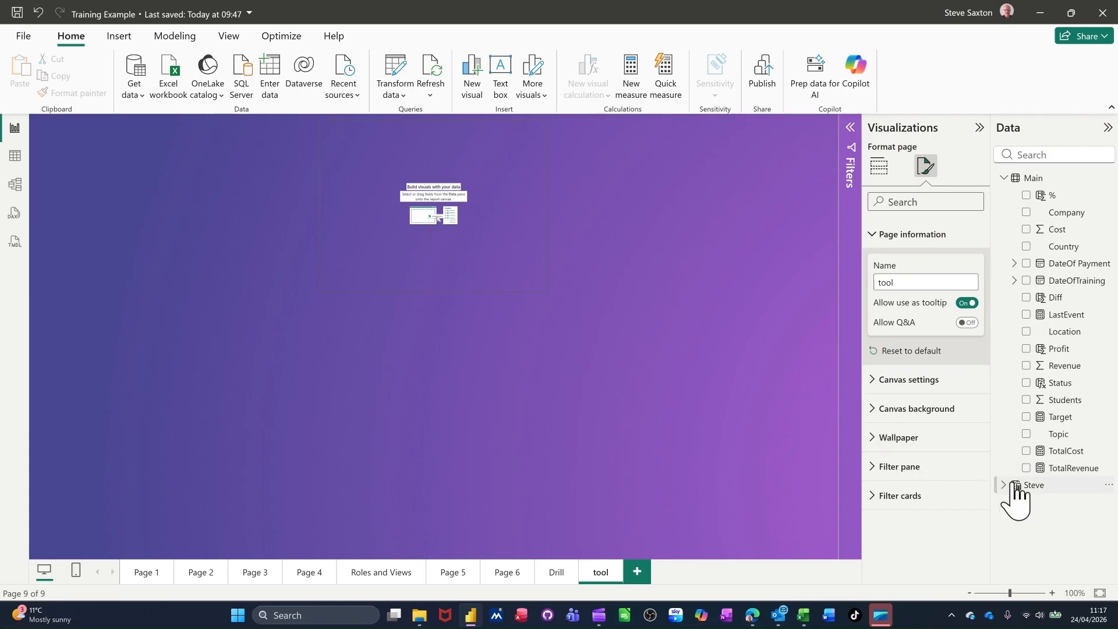
click(1028, 438)
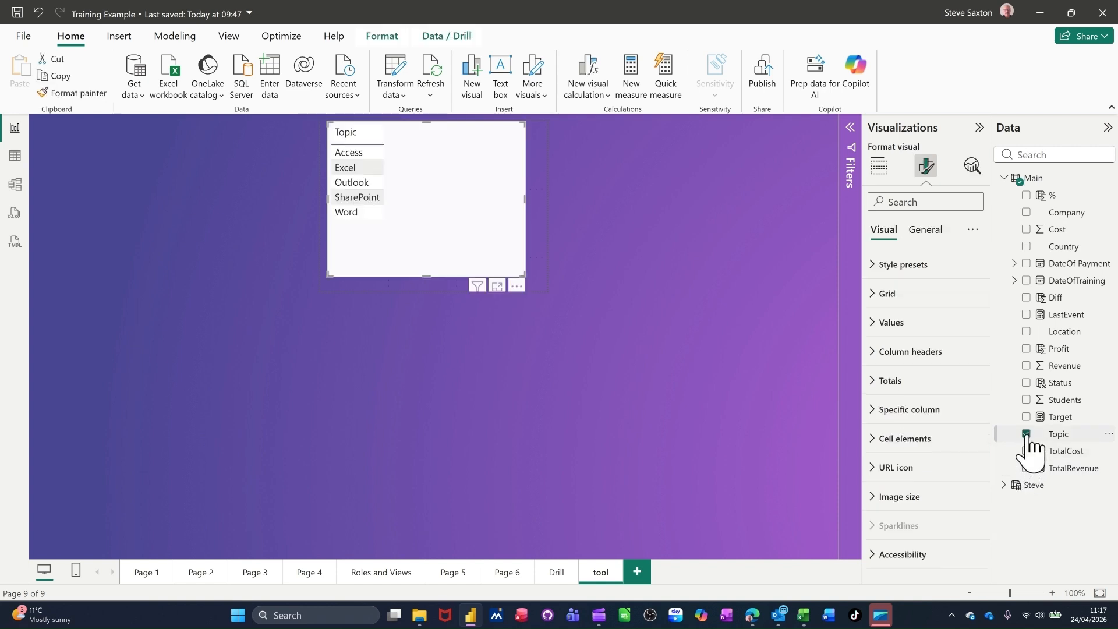
click(1026, 401)
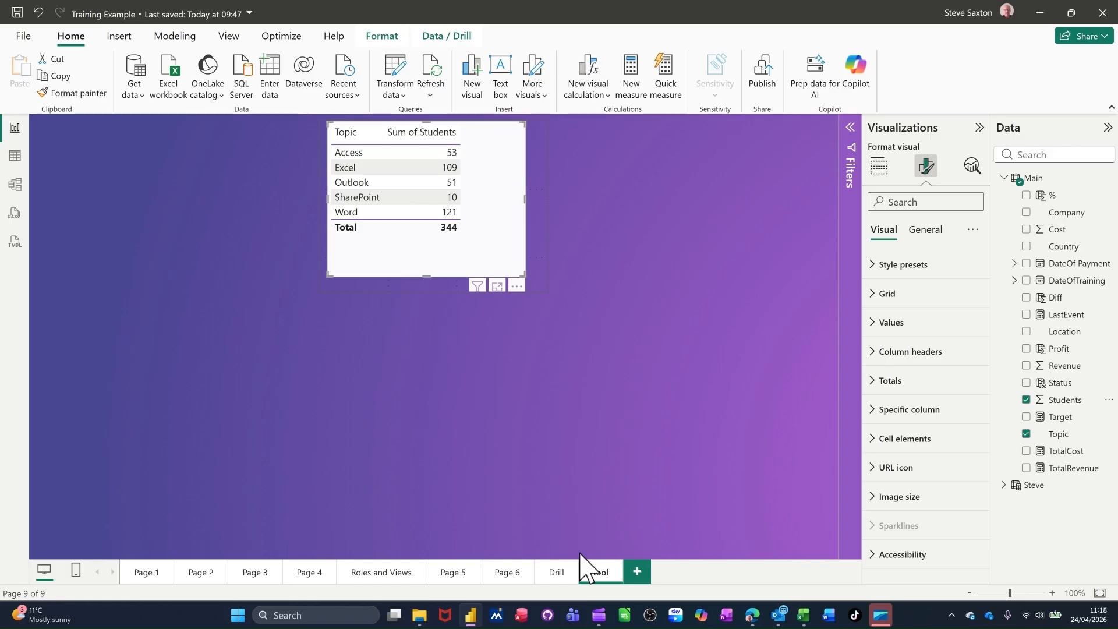
Set the Page 6 revenue chart's tooltip to the tool report page and check it on the columns.
click(507, 572)
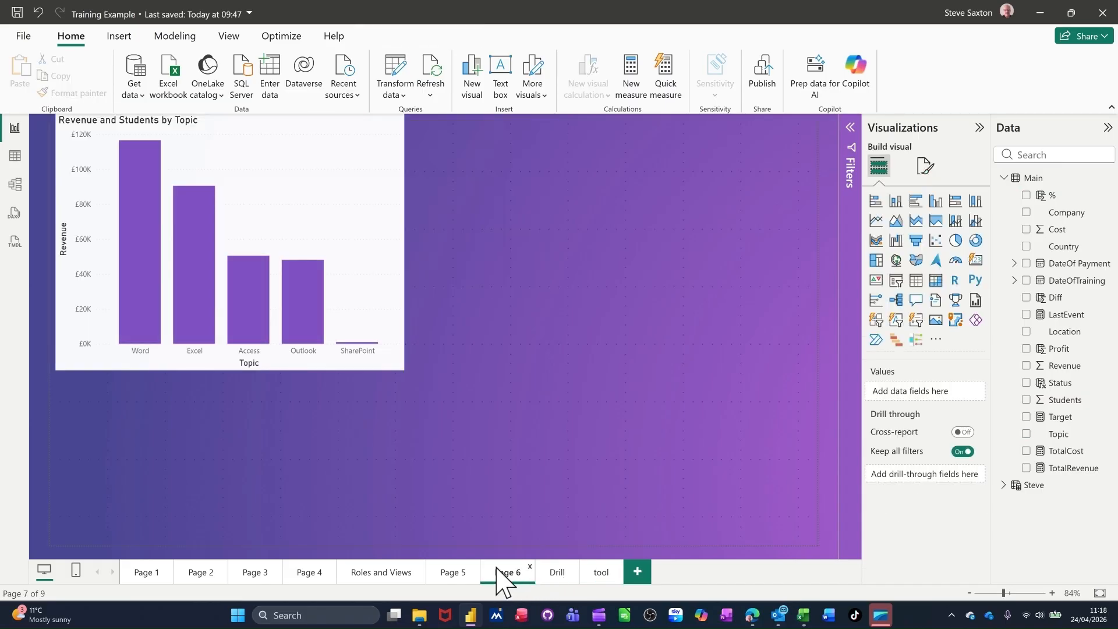
mouse_move(288, 294)
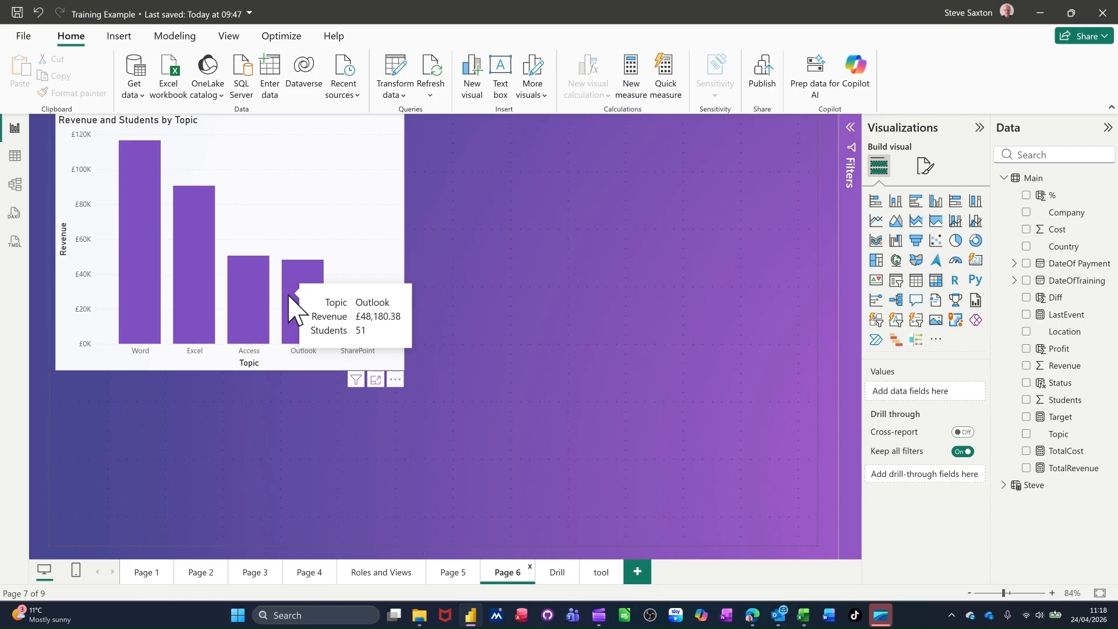
click(399, 267)
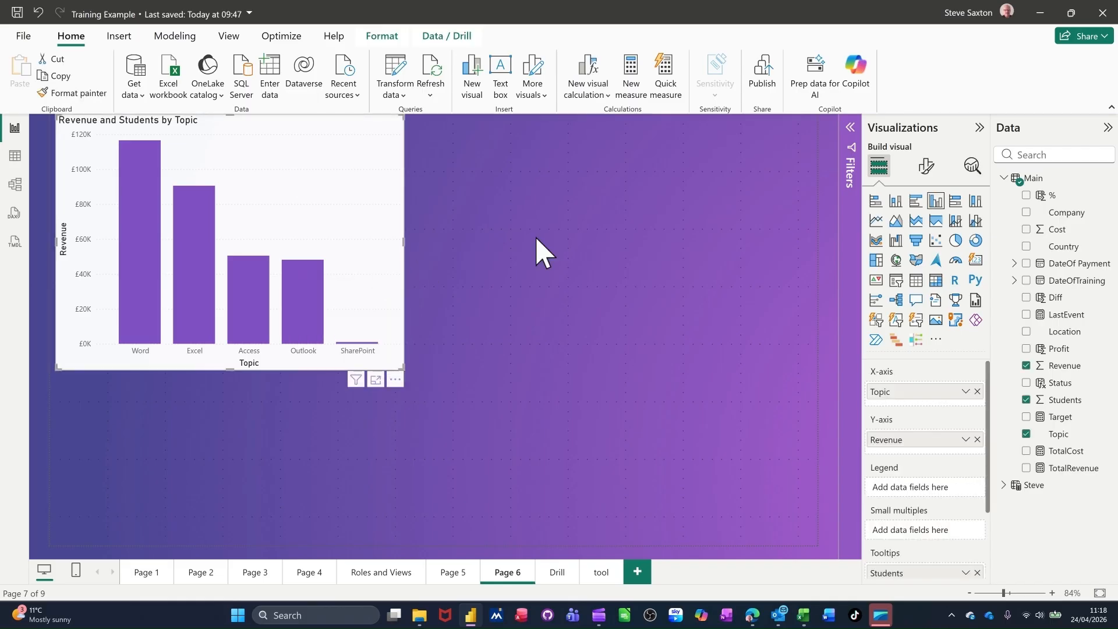
click(926, 167)
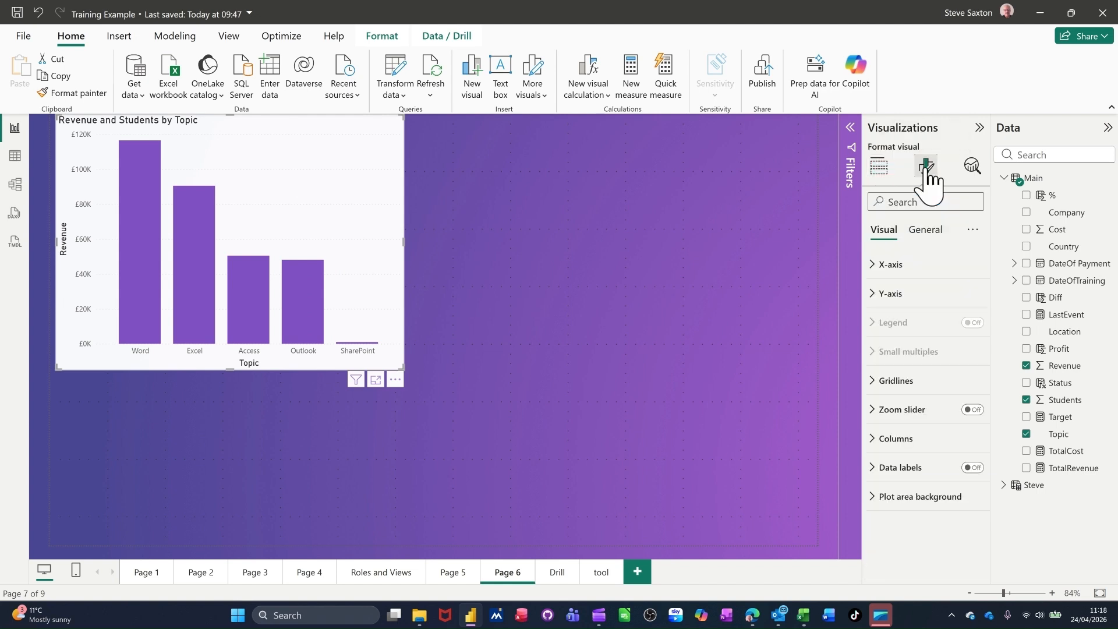
click(921, 231)
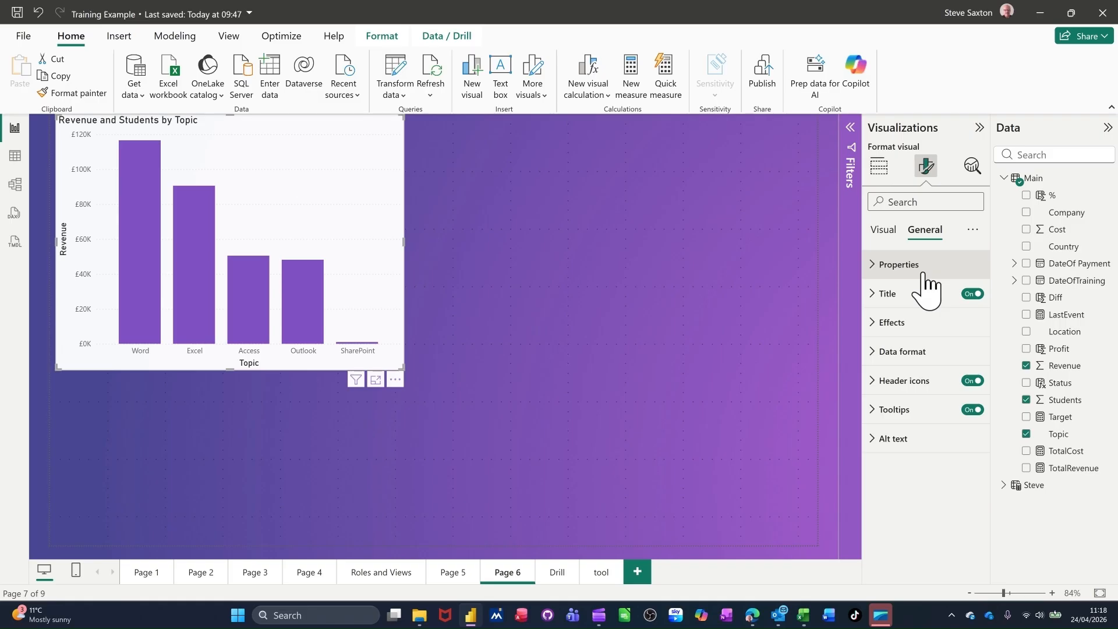
click(897, 410)
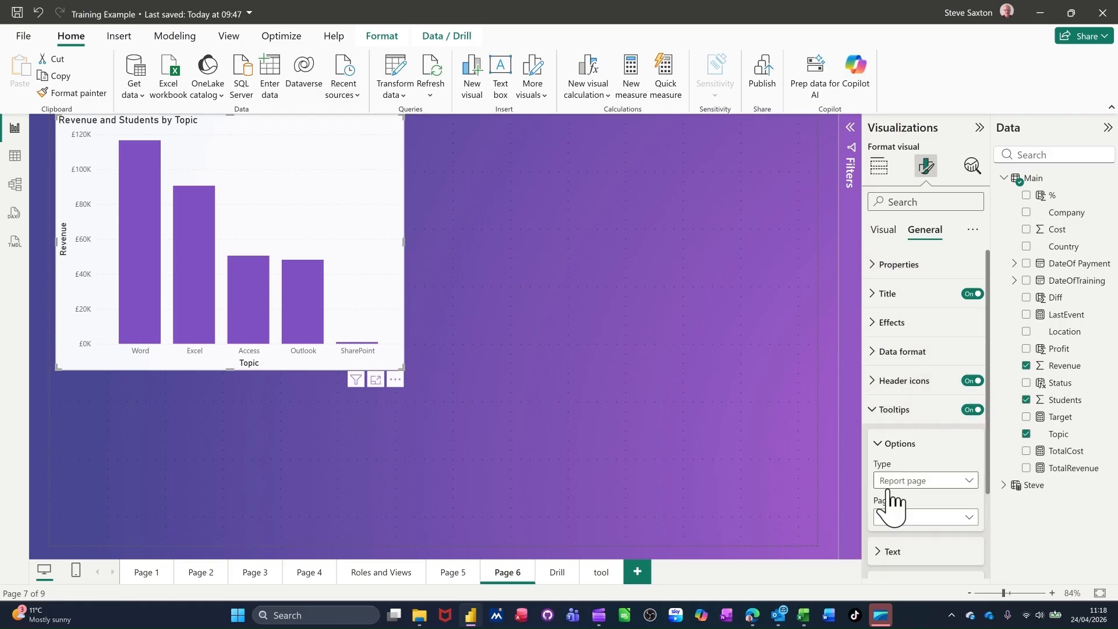
click(970, 520)
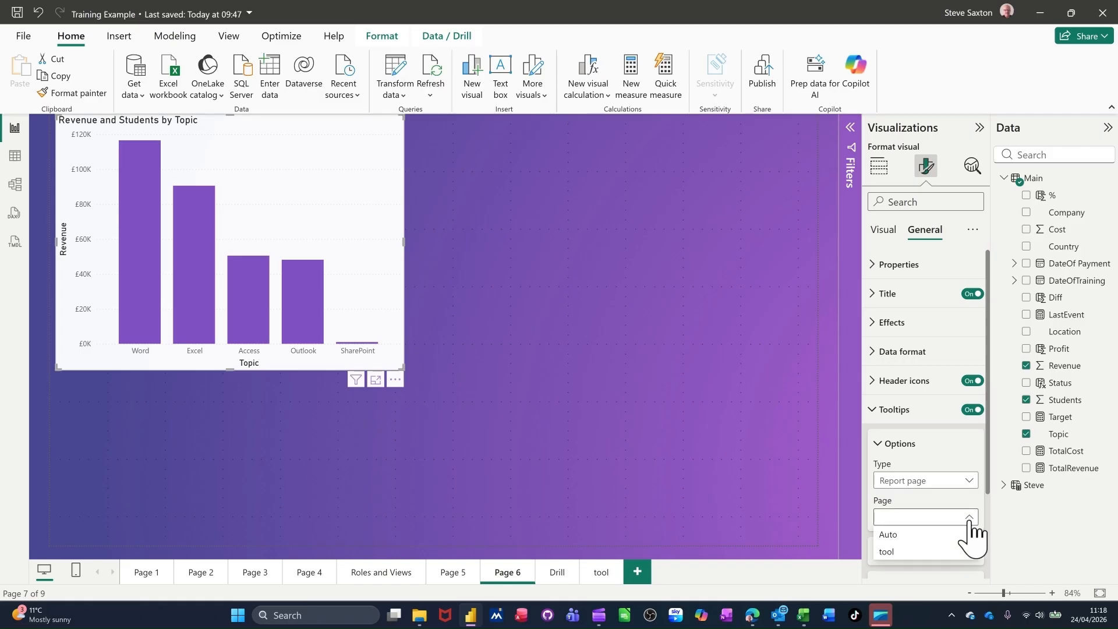
click(886, 553)
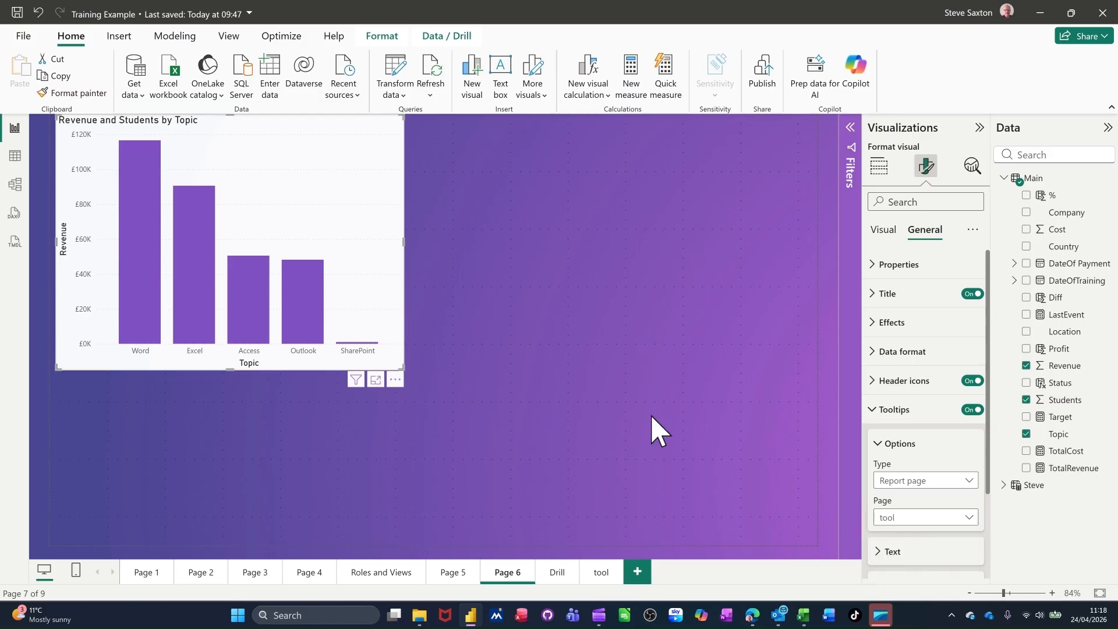
mouse_move(302, 302)
mouse_move(299, 280)
click(599, 615)
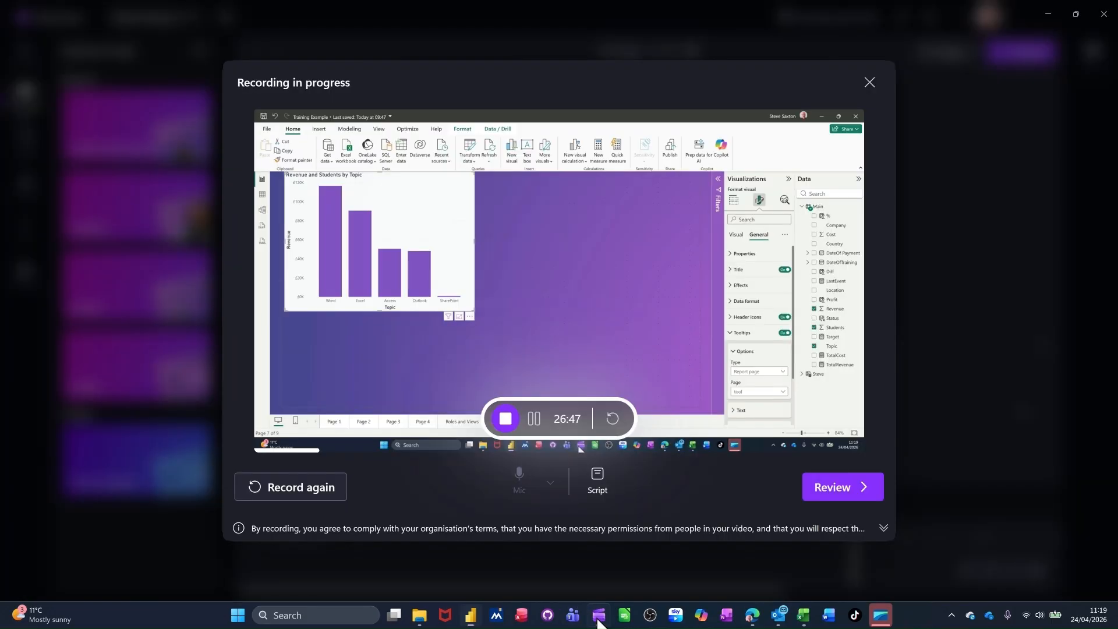